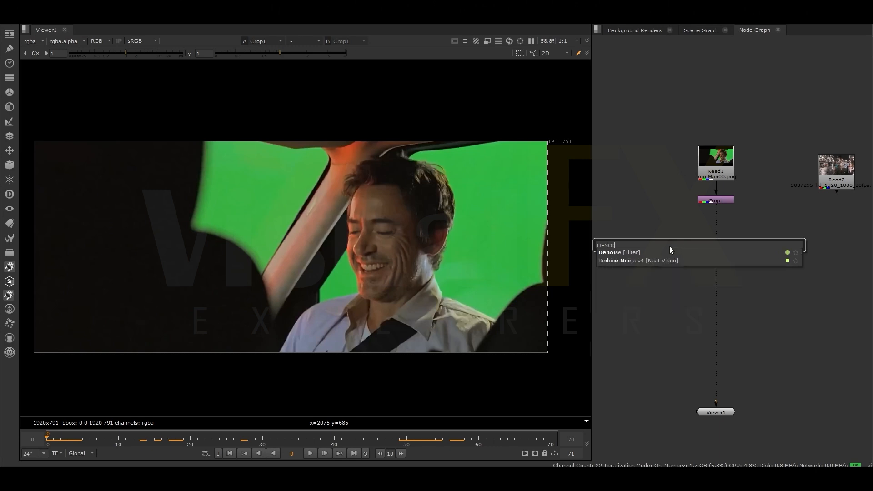
# - Place the Denoise1 sampling region on the green screen left of the car pillar and close its settings
pyautogui.moveTo(47, 340); pyautogui.dragTo(262, 172)
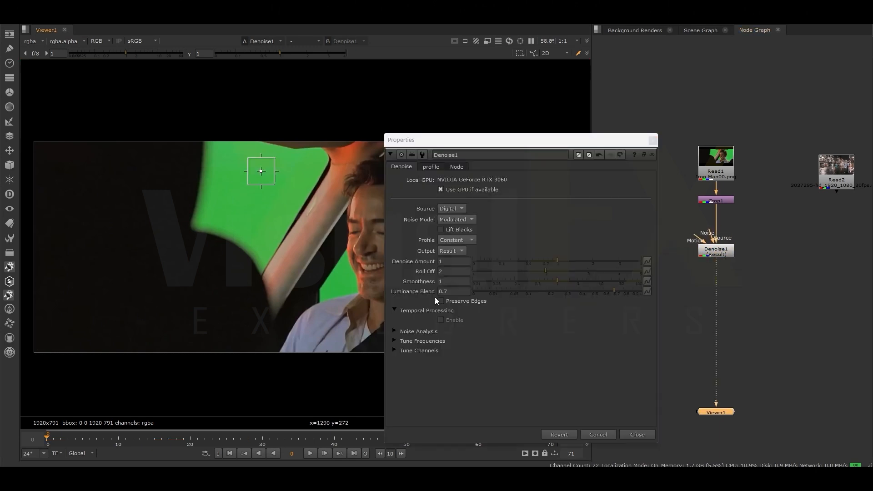
pyautogui.click(625, 434)
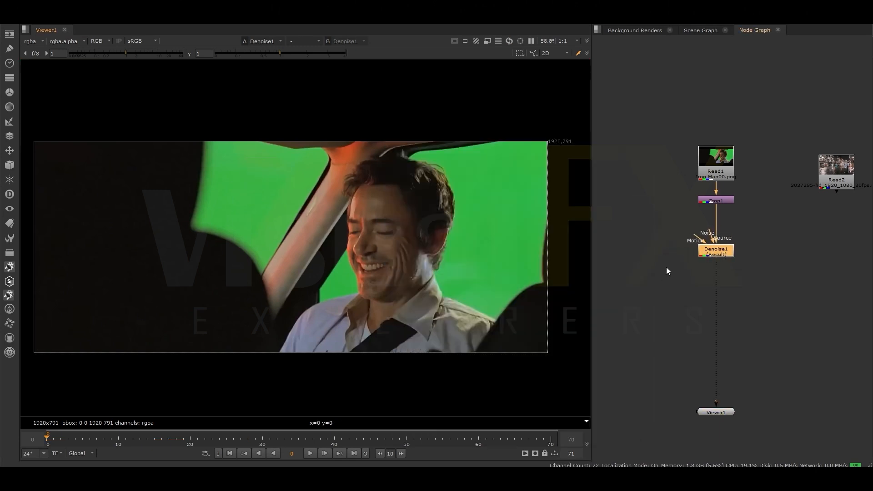
pyautogui.scroll(-1, 744, 270)
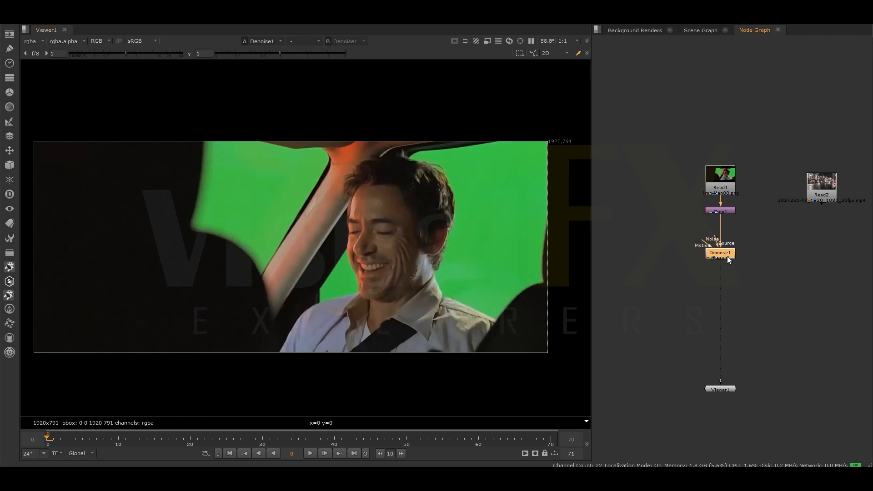
# - Make room below Denoise1 in the node graph and insert a Primatte node between it and the viewer
pyautogui.moveTo(698, 294); pyautogui.dragTo(666, 266, button='middle')
pyautogui.moveTo(678, 362); pyautogui.dragTo(679, 432)
pyautogui.click(665, 321)
pyautogui.press('Tab')
pyautogui.write('PRI')
pyautogui.click(635, 328)
pyautogui.moveTo(666, 321); pyautogui.dragTo(689, 310)
# - Auto-compute the Primatte key, display the alpha channel and set the operation to Clean BG Noise
pyautogui.click(511, 280)
pyautogui.moveTo(500, 189); pyautogui.dragTo(713, 164)
pyautogui.press('a')
pyautogui.click(665, 308)
pyautogui.click(658, 299)
# - Sample the noisy green screen areas around the actor and car windows to clean the matte, and return to the colour view
pyautogui.click(774, 308)
pyautogui.keyDown('ctrl'); pyautogui.keyDown('shift'); pyautogui.moveTo(488, 264); pyautogui.dragTo(455, 272); pyautogui.keyUp('shift'); pyautogui.keyUp('ctrl')
pyautogui.keyDown('ctrl'); pyautogui.keyDown('shift'); pyautogui.moveTo(484, 302); pyautogui.dragTo(467, 296); pyautogui.keyUp('shift'); pyautogui.keyUp('ctrl')
pyautogui.keyDown('ctrl'); pyautogui.keyDown('shift'); pyautogui.click(504, 162); pyautogui.keyUp('shift'); pyautogui.keyUp('ctrl')
pyautogui.keyDown('ctrl'); pyautogui.keyDown('shift'); pyautogui.moveTo(533, 189); pyautogui.dragTo(538, 203); pyautogui.keyUp('shift'); pyautogui.keyUp('ctrl')
pyautogui.moveTo(249, 162)
pyautogui.keyDown('ctrl'); pyautogui.keyDown('shift'); pyautogui.mouseDown()
pyautogui.moveTo(269, 168)
pyautogui.moveTo(291, 202)
pyautogui.moveTo(260, 223)
pyautogui.mouseUp(); pyautogui.keyUp('shift'); pyautogui.keyUp('ctrl')
pyautogui.moveTo(298, 176)
pyautogui.keyDown('ctrl'); pyautogui.keyDown('shift'); pyautogui.mouseDown()
pyautogui.moveTo(297, 152)
pyautogui.moveTo(297, 171)
pyautogui.mouseUp(); pyautogui.keyUp('shift'); pyautogui.keyUp('ctrl')
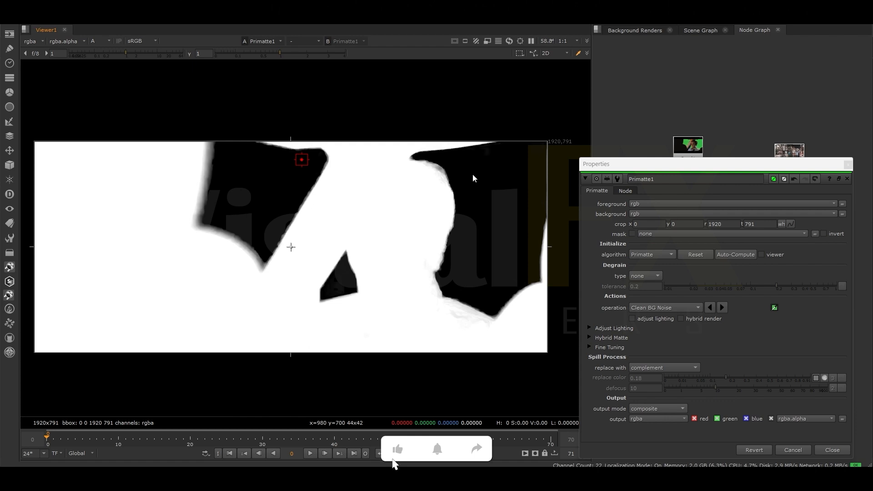
pyautogui.press('a')
pyautogui.click(849, 164)
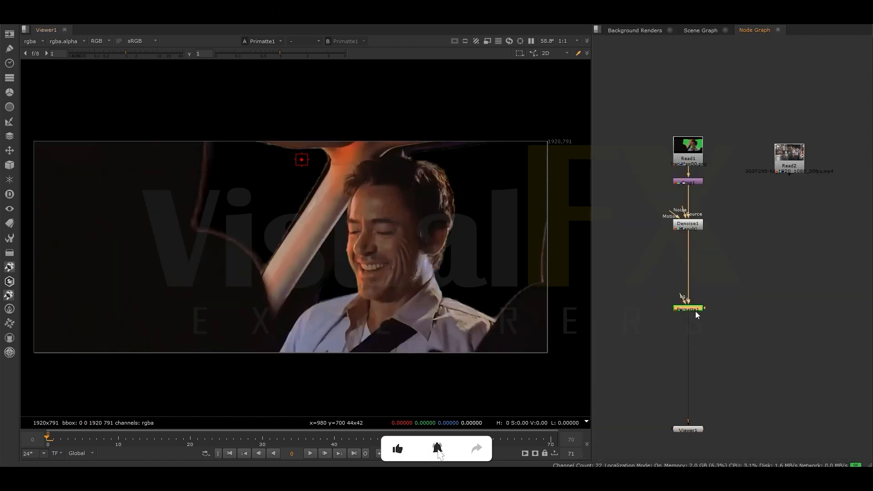
# - Merge the Primatte key over the Read2 street footage and insert a Reformat node after Read2
pyautogui.press('m')
pyautogui.moveTo(759, 329); pyautogui.dragTo(791, 187)
pyautogui.press('Tab')
pyautogui.write('ref')
pyautogui.press('Return')
pyautogui.moveTo(781, 332); pyautogui.dragTo(792, 337)
pyautogui.press('1')
pyautogui.click(742, 133)
# - Add a Transform after Reformat1 with scale 1.1 and translate 324, -223 to position the street background
pyautogui.scroll(2, 785, 207)
pyautogui.press('t')
pyautogui.moveTo(776, 208); pyautogui.dragTo(793, 208)
pyautogui.moveTo(639, 199); pyautogui.dragTo(646, 200)
pyautogui.moveTo(291, 247); pyautogui.dragTo(348, 285)
pyautogui.moveTo(642, 198); pyautogui.dragTo(641, 199)
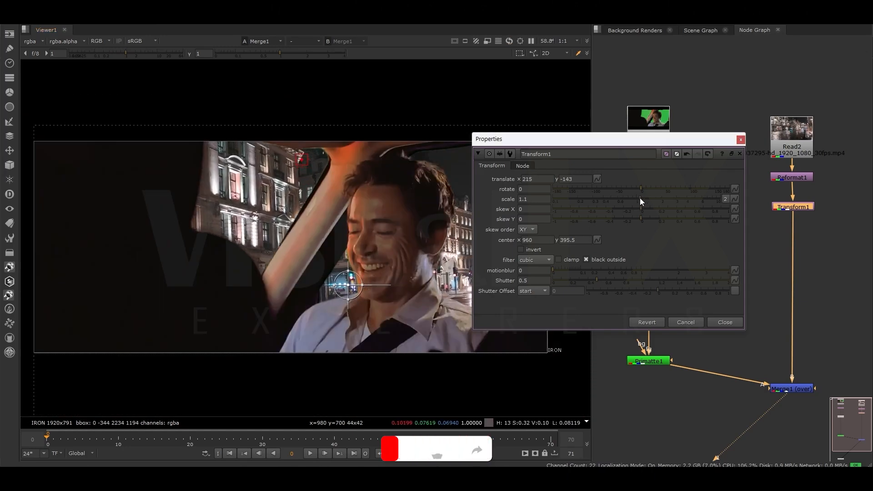
pyautogui.moveTo(593, 141); pyautogui.dragTo(727, 129)
pyautogui.moveTo(348, 285); pyautogui.dragTo(378, 307)
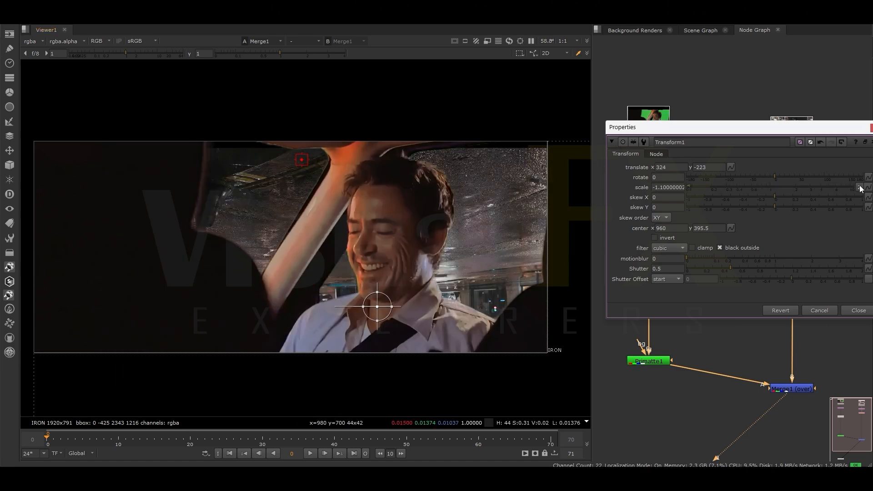
# - Mirror the background with a negative width scale, fine-tune its scale values and reposition it behind the car windows
pyautogui.scroll(-5, 533, 279)
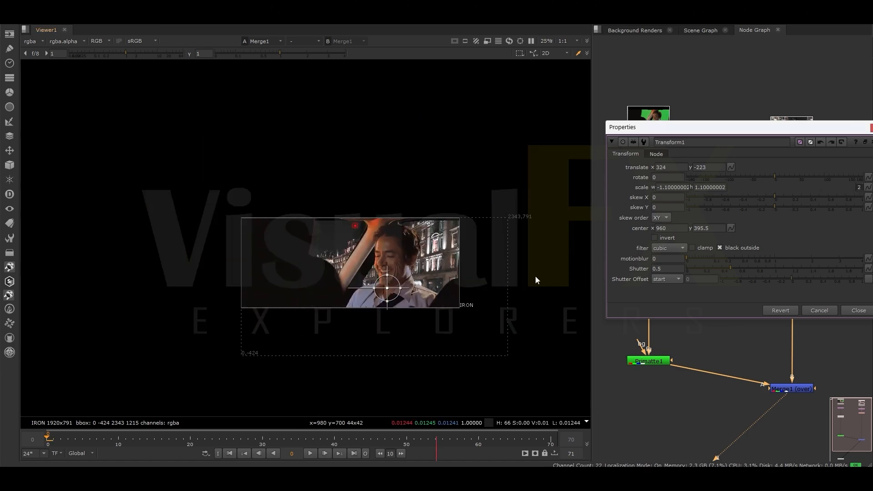
pyautogui.click(666, 187)
pyautogui.click(702, 188)
pyautogui.press('Up')
pyautogui.press('Down')
pyautogui.press('Down')
pyautogui.press('Up')
pyautogui.moveTo(385, 293); pyautogui.dragTo(391, 280)
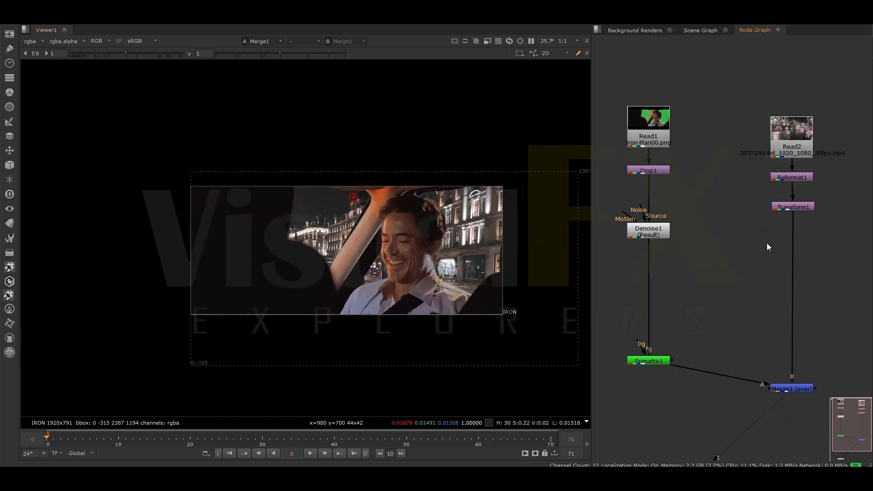
# - Add a Blur node after Transform1 with a size of 6 to defocus the street background
pyautogui.press('b')
pyautogui.moveTo(563, 246)
pyautogui.mouseDown()
pyautogui.moveTo(588, 242)
pyautogui.moveTo(575, 250)
pyautogui.mouseUp()
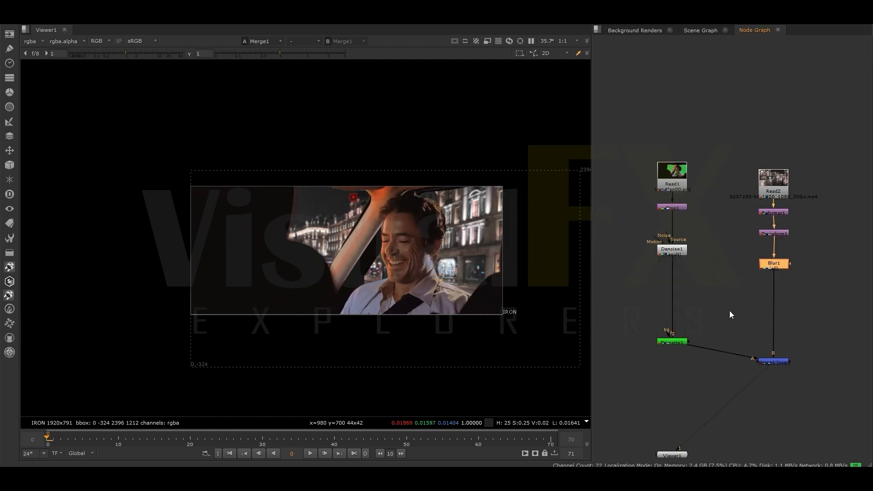
# - Tidy the node graph by aligning Merge1 and the viewer under the background branch and routing Primatte1 into it through a dot
pyautogui.moveTo(729, 310); pyautogui.dragTo(774, 225, button='middle')
pyautogui.moveTo(681, 206); pyautogui.dragTo(681, 167)
pyautogui.keyDown('ctrl'); pyautogui.moveTo(722, 229); pyautogui.dragTo(674, 292); pyautogui.keyUp('ctrl')
pyautogui.scroll(-3, 643, 189)
pyautogui.click(696, 70)
pyautogui.moveTo(696, 69); pyautogui.dragTo(756, 278)
pyautogui.moveTo(726, 251); pyautogui.dragTo(819, 251)
pyautogui.moveTo(665, 266); pyautogui.dragTo(813, 319)
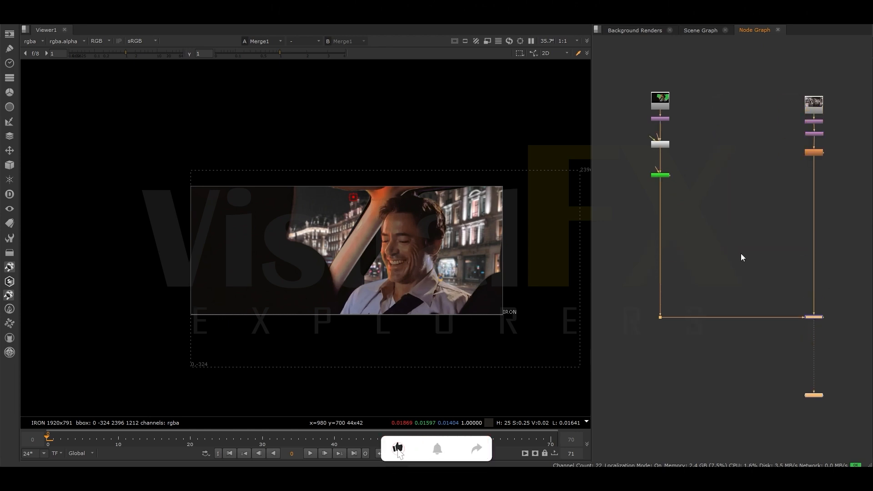
# - Add a Copy node connected to Primatte1 and Denoise1, routing the Denoise1 connection through a dot
pyautogui.click(741, 253)
pyautogui.press('Tab')
pyautogui.write('cop')
pyautogui.click(687, 268)
pyautogui.click(718, 199)
pyautogui.scroll(2, 733, 247)
pyautogui.moveTo(736, 245); pyautogui.dragTo(634, 147)
pyautogui.scroll(-2, 635, 158)
pyautogui.moveTo(716, 221); pyautogui.dragTo(636, 120)
pyautogui.keyDown('ctrl'); pyautogui.moveTo(672, 174); pyautogui.dragTo(714, 117); pyautogui.keyUp('ctrl')
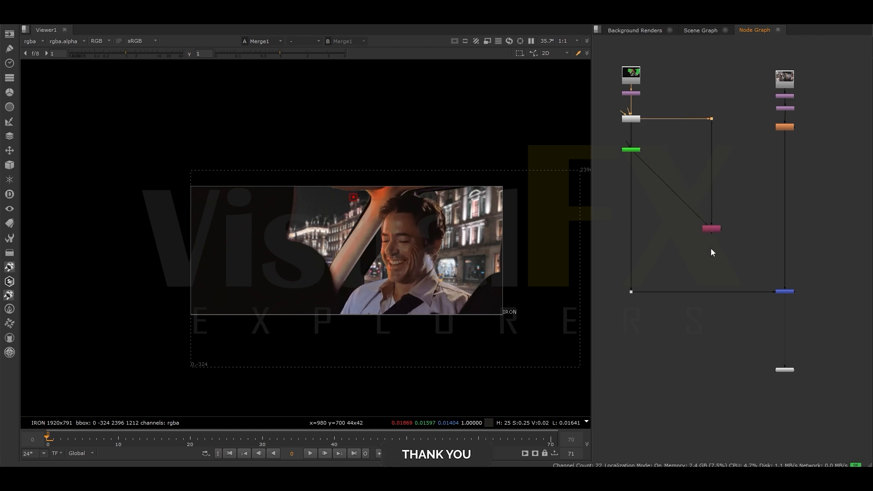
# - Add a Premult node after the Copy node and route its output through the dot into Merge1's foreground input
pyautogui.click(699, 246)
pyautogui.press('Tab')
pyautogui.write('pr')
pyautogui.click(651, 255)
pyautogui.moveTo(699, 239); pyautogui.dragTo(703, 231)
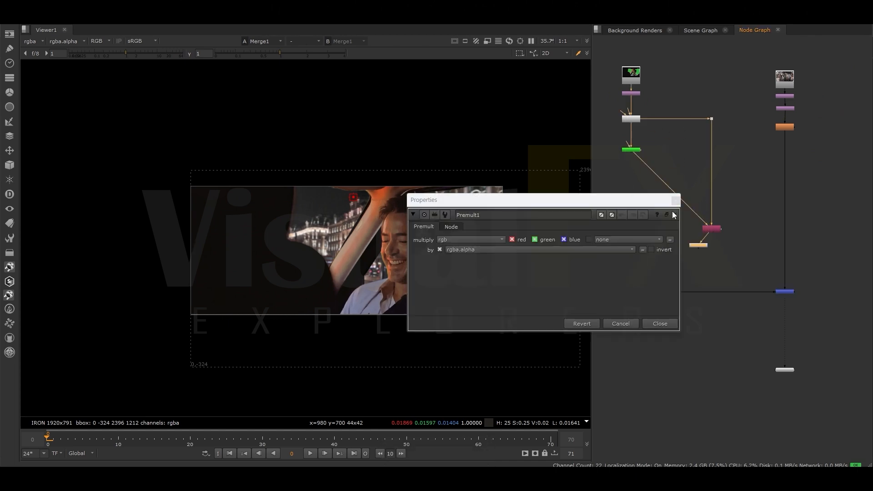
pyautogui.moveTo(654, 182); pyautogui.dragTo(698, 248)
pyautogui.click(676, 200)
pyautogui.moveTo(633, 289); pyautogui.dragTo(695, 245)
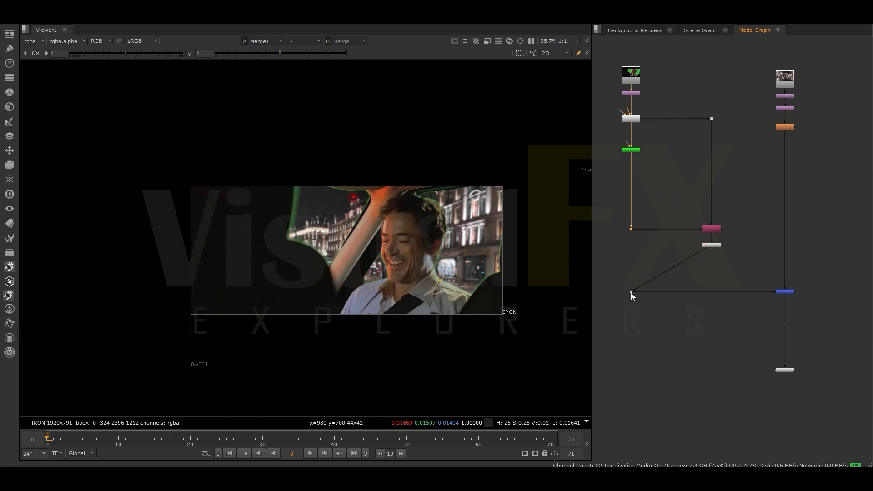
pyautogui.click(785, 369)
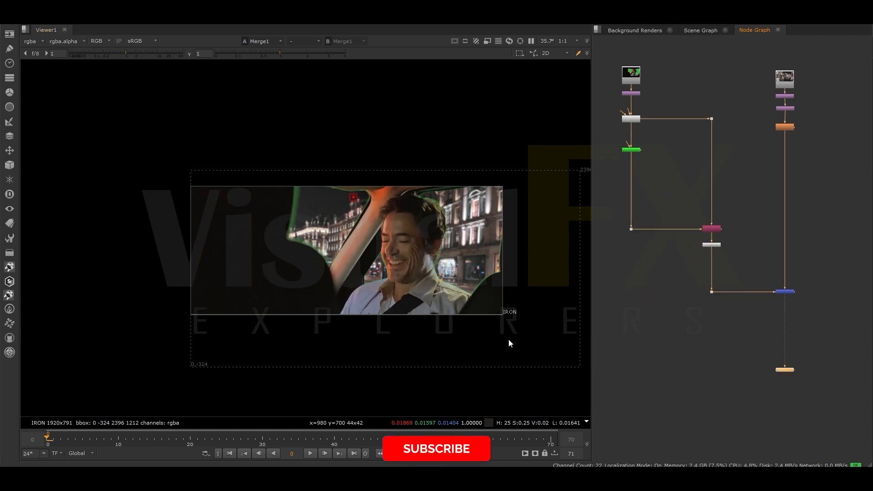
# - Spread out the node branches and lower Merge1 and its dot to make room in the graph
pyautogui.scroll(-2, 766, 188)
pyautogui.moveTo(751, 88); pyautogui.dragTo(817, 386)
pyautogui.moveTo(783, 260); pyautogui.dragTo(802, 261)
pyautogui.moveTo(705, 260); pyautogui.dragTo(817, 328)
pyautogui.moveTo(804, 261); pyautogui.dragTo(804, 324)
pyautogui.click(755, 223)
pyautogui.scroll(1, 418, 306)
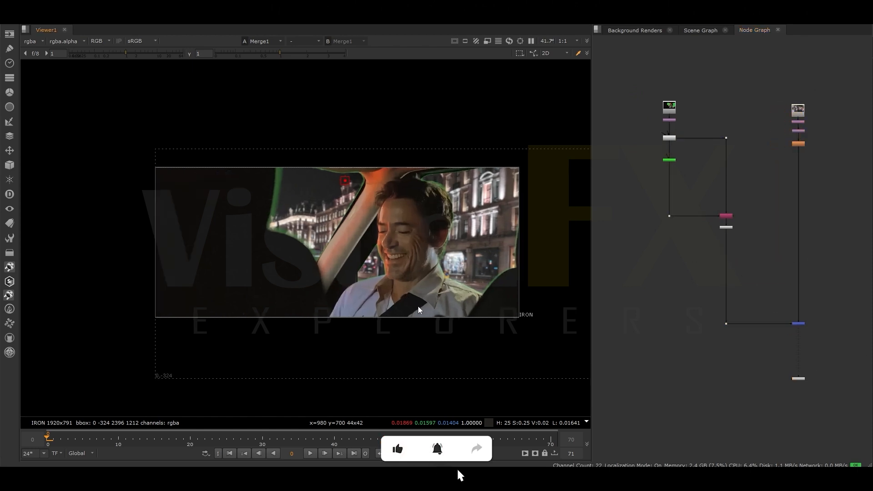
pyautogui.moveTo(418, 306); pyautogui.dragTo(361, 312, button='middle')
# - Insert a Keylight node between the Denoise1 dot and the Copy node
pyautogui.scroll(3, 737, 148)
pyautogui.press('Tab')
pyautogui.write('KEY')
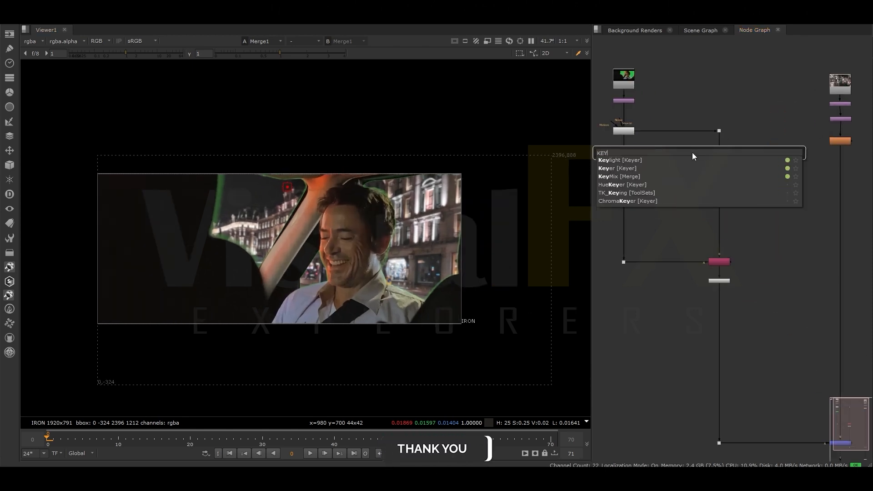
pyautogui.click(635, 161)
pyautogui.scroll(-2, 721, 198)
pyautogui.moveTo(642, 264); pyautogui.dragTo(723, 297)
pyautogui.scroll(3, 717, 161)
# - View Keylight1 and set its screen colour to 0, 1, 0
pyautogui.click(721, 176)
pyautogui.press('1')
pyautogui.doubleClick(721, 176)
pyautogui.moveTo(501, 133); pyautogui.dragTo(474, 134)
pyautogui.write('1')
pyautogui.press('Return')
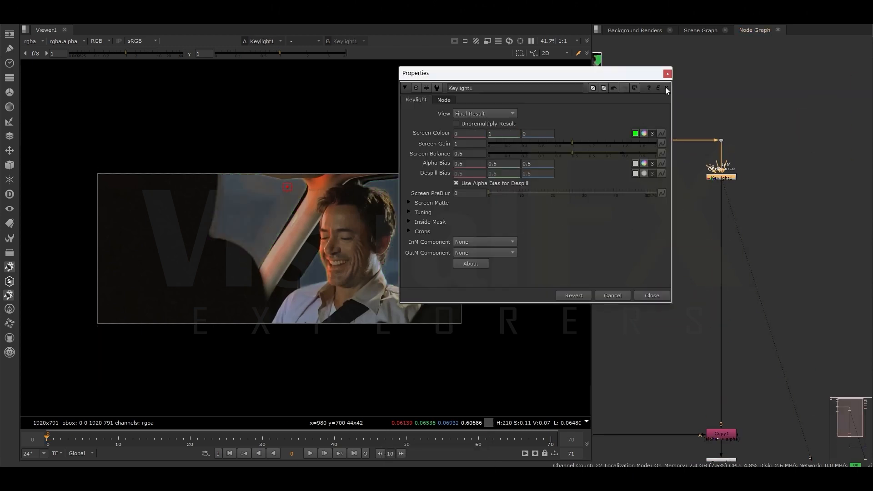
pyautogui.click(666, 87)
# - Add a Merge node set to minus, with Keylight1 in A and the denoised plate from the dot in B
pyautogui.click(780, 176)
pyautogui.press('m')
pyautogui.click(751, 121)
pyautogui.moveTo(771, 167); pyautogui.dragTo(755, 174)
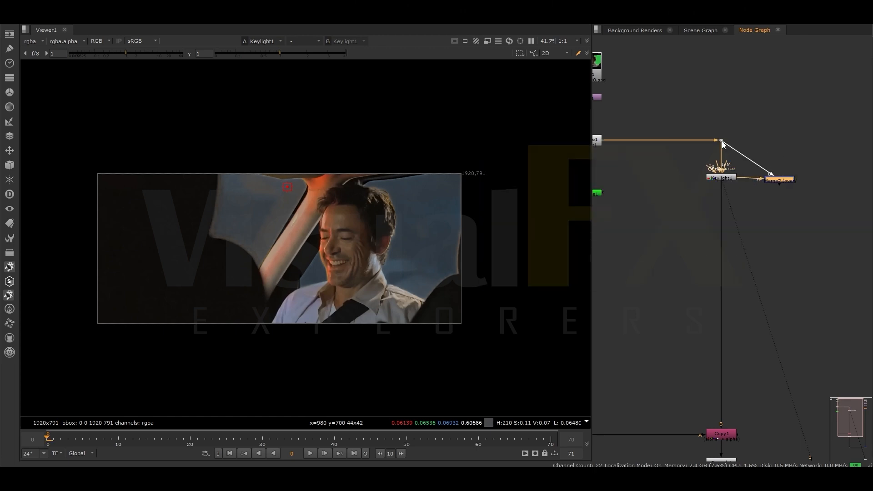
pyautogui.press('1')
pyautogui.doubleClick(783, 180)
pyautogui.click(549, 162)
pyautogui.click(548, 185)
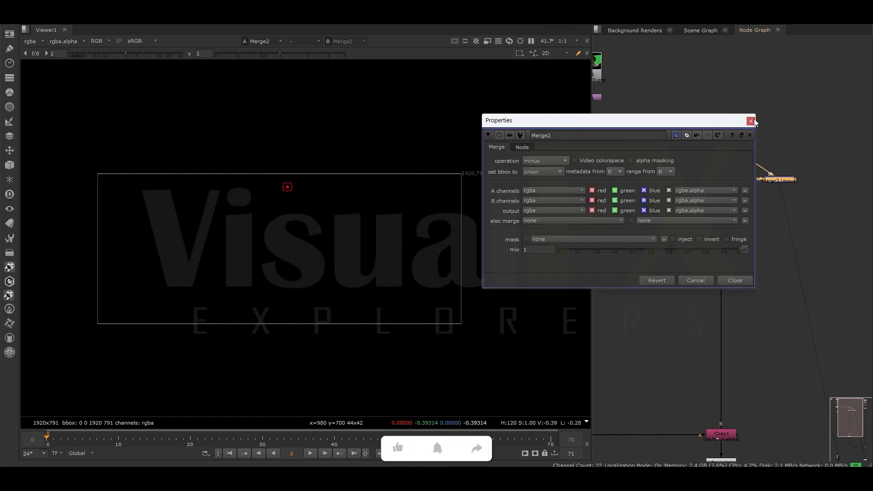
pyautogui.click(751, 121)
# - Add a Saturation node after the minus merge to desaturate the extracted green spill
pyautogui.click(693, 217)
pyautogui.press('Tab')
pyautogui.write('sat')
pyautogui.press('Return')
pyautogui.moveTo(688, 205); pyautogui.dragTo(767, 184)
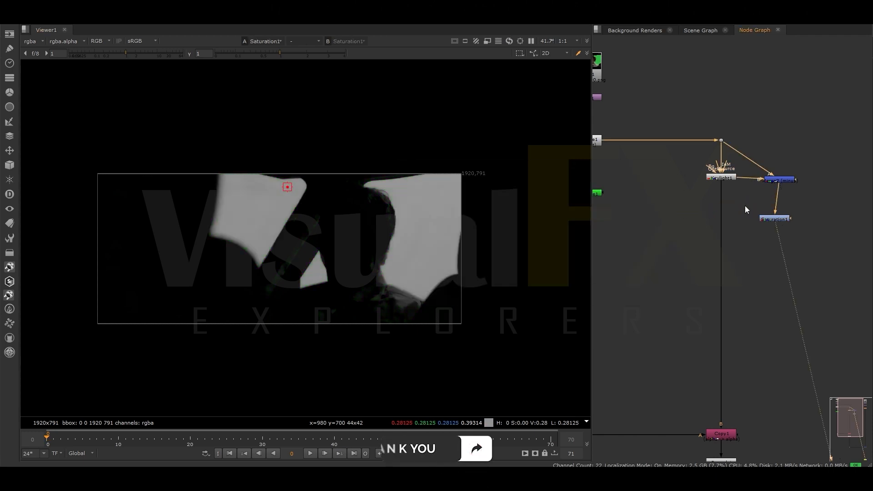
# - Insert a Merge node below Keylight1 that adds the desaturated spill back onto the despilled plate
pyautogui.press('m')
pyautogui.moveTo(717, 221); pyautogui.dragTo(725, 223)
pyautogui.moveTo(712, 208); pyautogui.dragTo(772, 221)
pyautogui.click(727, 222)
pyautogui.press('1')
pyautogui.click(478, 199)
pyautogui.click(478, 236)
pyautogui.click(675, 159)
pyautogui.moveTo(714, 220); pyautogui.dragTo(716, 221)
pyautogui.scroll(-5, 716, 218)
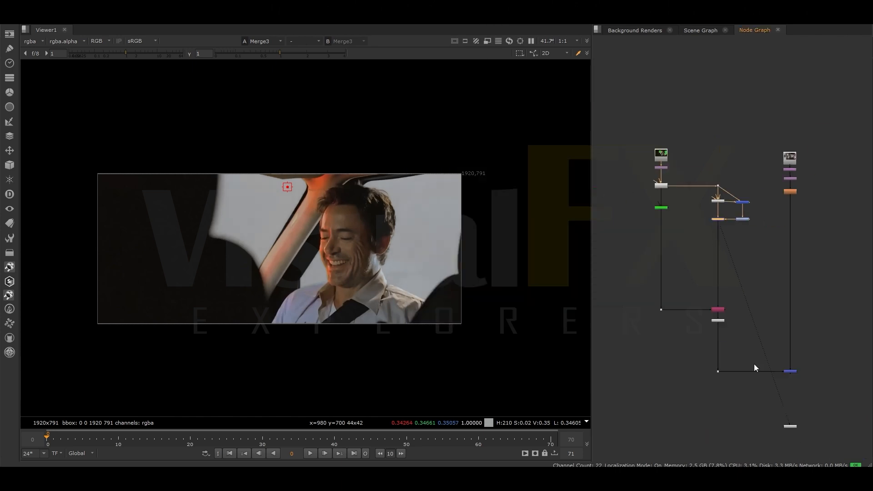
# - View the Merge1 composite and examine the despill node group in the graph
pyautogui.scroll(4, 783, 359)
pyautogui.click(799, 383)
pyautogui.press('1')
pyautogui.scroll(-1, 688, 123)
pyautogui.moveTo(691, 115); pyautogui.dragTo(704, 256, button='middle')
pyautogui.moveTo(650, 182); pyautogui.dragTo(732, 252)
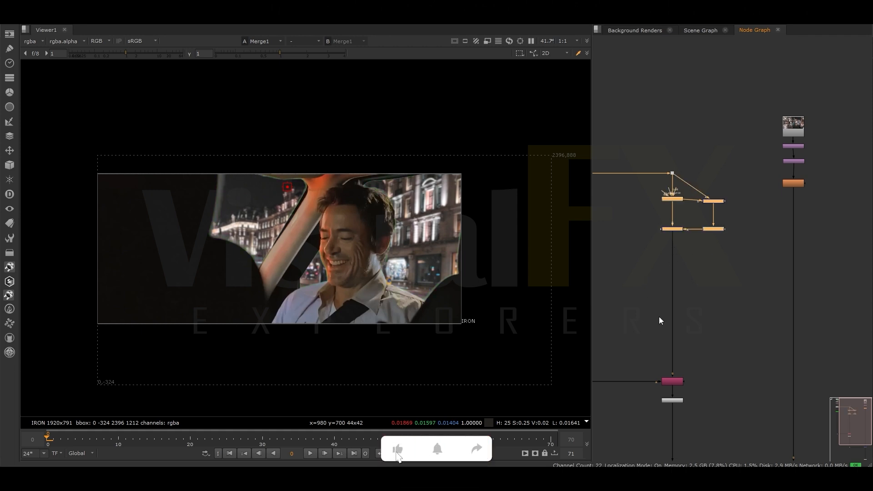
pyautogui.scroll(-1, 659, 299)
pyautogui.scroll(3, 683, 257)
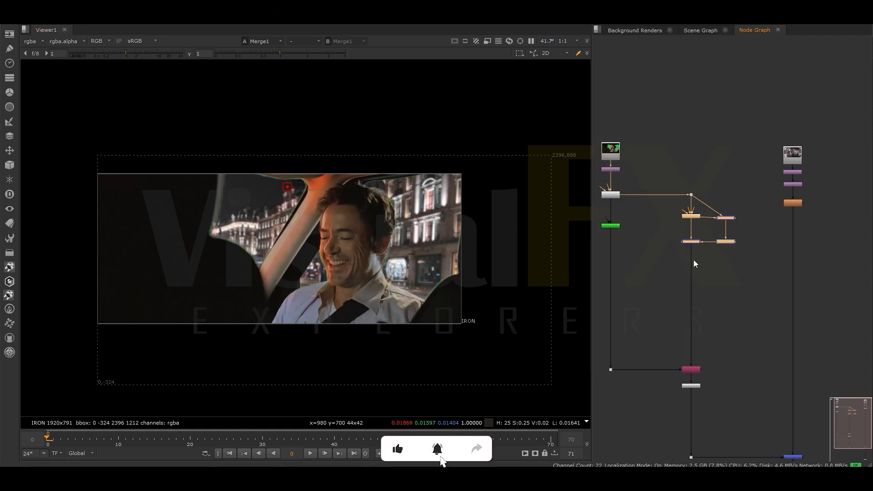
# - Add a second Keylight node fed by the denoised plate's dot and view its output
pyautogui.click(662, 258)
pyautogui.press('Tab')
pyautogui.write('keylight')
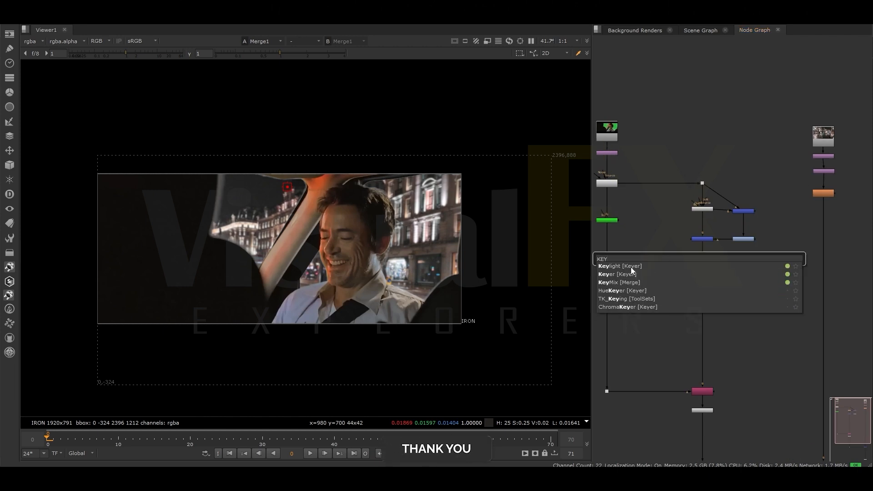
pyautogui.press('Return')
pyautogui.press('1')
pyautogui.moveTo(493, 182); pyautogui.dragTo(700, 161)
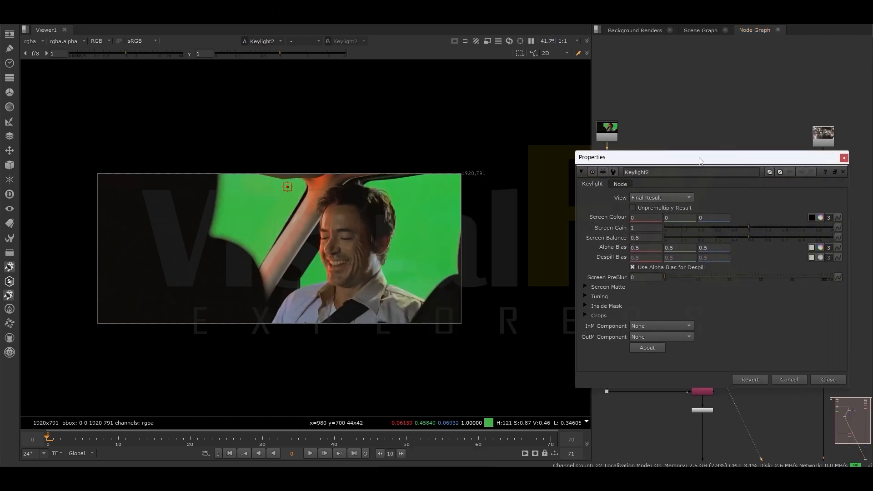
# - Set Keylight2's screen colour to red 0.12, green 0.62 and blue 0.2
pyautogui.write('1')
pyautogui.click(718, 308)
pyautogui.click(641, 218)
pyautogui.scroll(-1, 640, 218)
pyautogui.scroll(3, 642, 220)
pyautogui.scroll(-1, 643, 219)
pyautogui.click(684, 219)
pyautogui.scroll(-3, 684, 219)
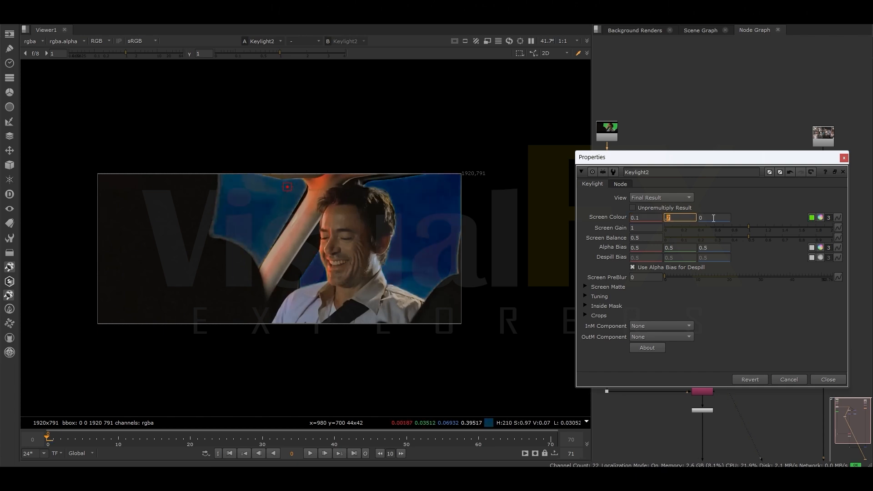
pyautogui.scroll(2, 715, 219)
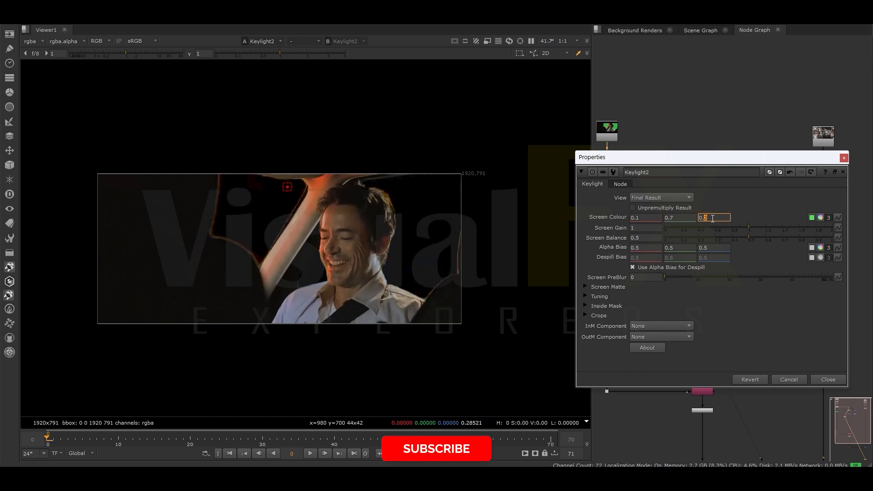
pyautogui.click(681, 219)
pyautogui.scroll(2, 681, 220)
pyautogui.scroll(-8, 681, 220)
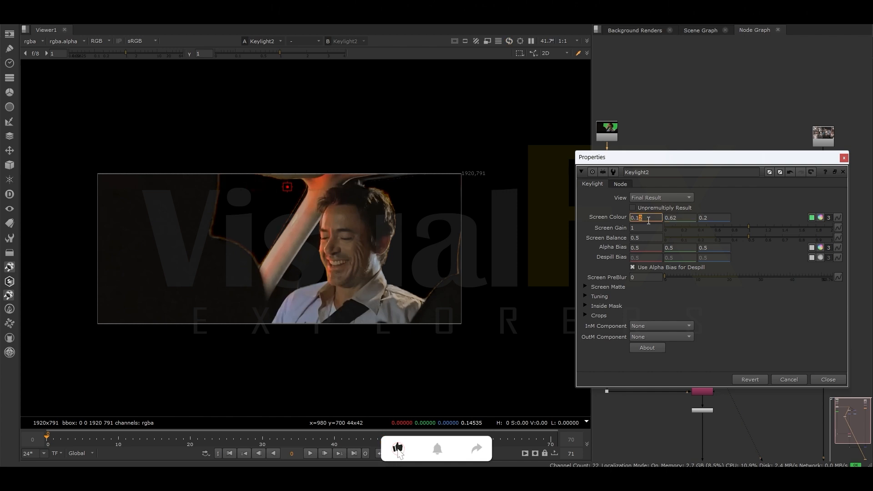
# - Set Keylight2's alpha bias to red 0.9 and green 0.6, raise its blue value and close the settings
pyautogui.scroll(3, 636, 248)
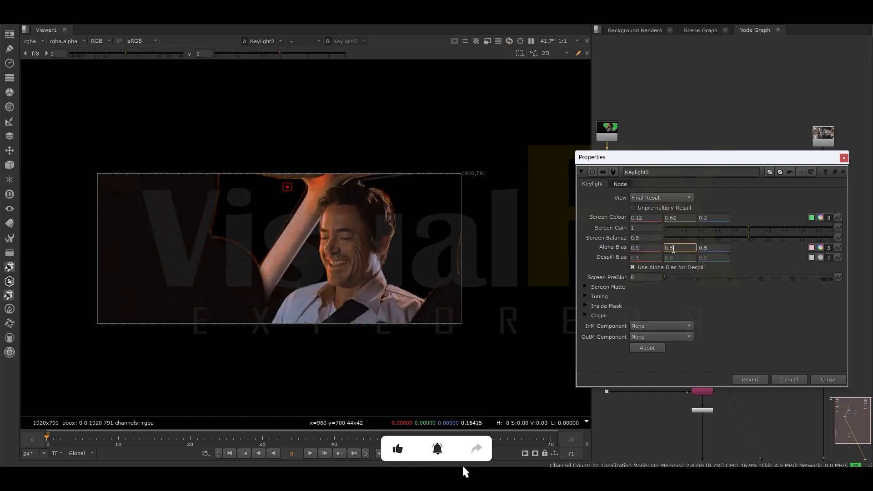
pyautogui.scroll(1, 671, 249)
pyautogui.click(705, 248)
pyautogui.scroll(5, 705, 249)
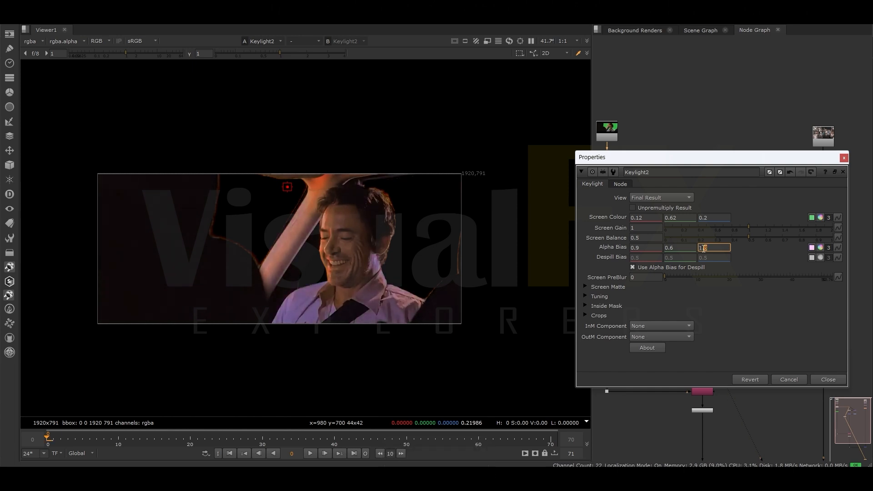
pyautogui.click(844, 161)
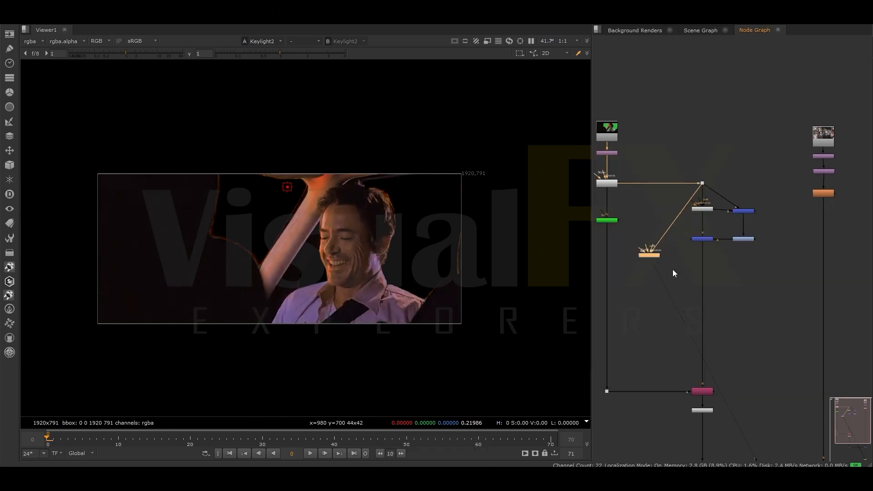
# - Add a Keymix node in the main branch above the Copy node, combining the despilled plate with Keylight2's output
pyautogui.press('Tab')
pyautogui.write('keymix')
pyautogui.press('Return')
pyautogui.moveTo(677, 273); pyautogui.dragTo(651, 255)
pyautogui.click(653, 226)
# - Add a Roto node beside the Keymix, connect it as the mask and open its settings
pyautogui.click(756, 279)
pyautogui.press('o')
pyautogui.click(727, 189)
pyautogui.moveTo(716, 281); pyautogui.dragTo(751, 279)
pyautogui.doubleClick(750, 278)
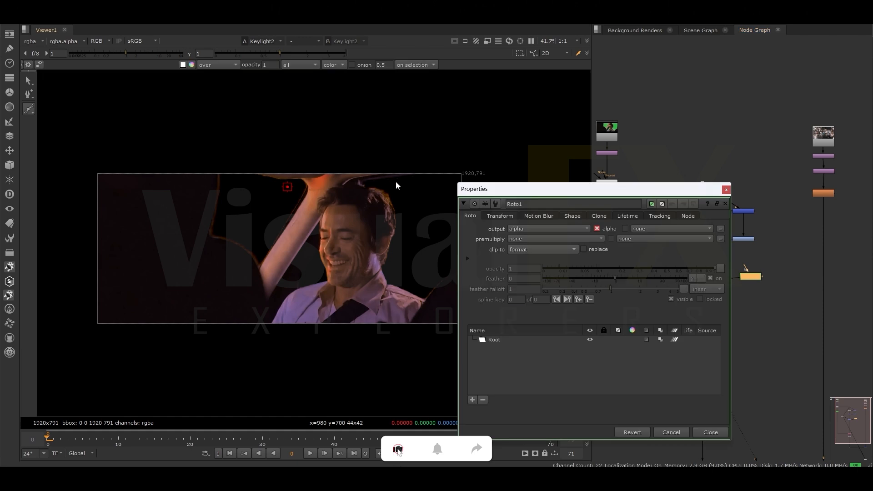
# - Draw a closed Bezier around the man's hair and ear edge nearest the rear window, feather all its points and close the Roto settings
pyautogui.click(395, 181)
pyautogui.moveTo(369, 186); pyautogui.dragTo(368, 194)
pyautogui.click(395, 182)
pyautogui.hotkey('ctrl', 'a')
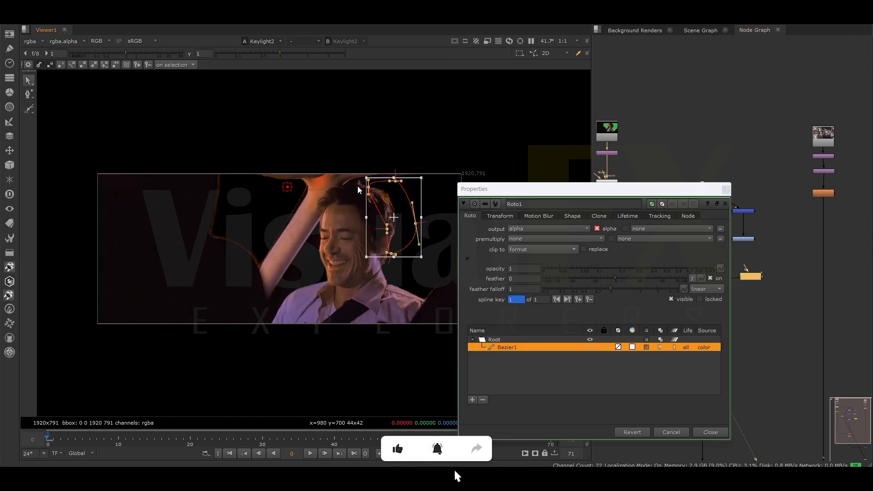
pyautogui.press('e')
pyautogui.press('e')
pyautogui.moveTo(427, 174); pyautogui.dragTo(416, 178)
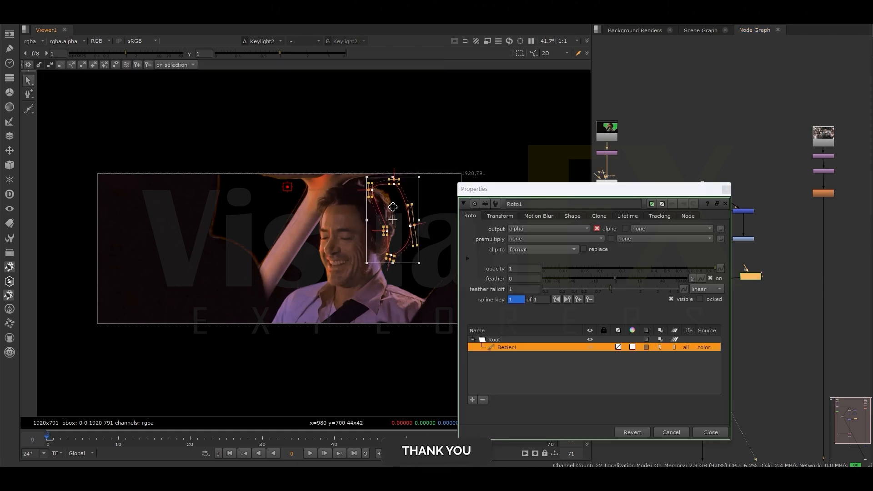
pyautogui.click(727, 190)
# - View the Keymix1 output and the Merge1 composite
pyautogui.click(707, 280)
pyautogui.press('1')
pyautogui.scroll(-4, 703, 327)
pyautogui.scroll(2, 774, 412)
pyautogui.moveTo(774, 412); pyautogui.dragTo(779, 294, button='middle')
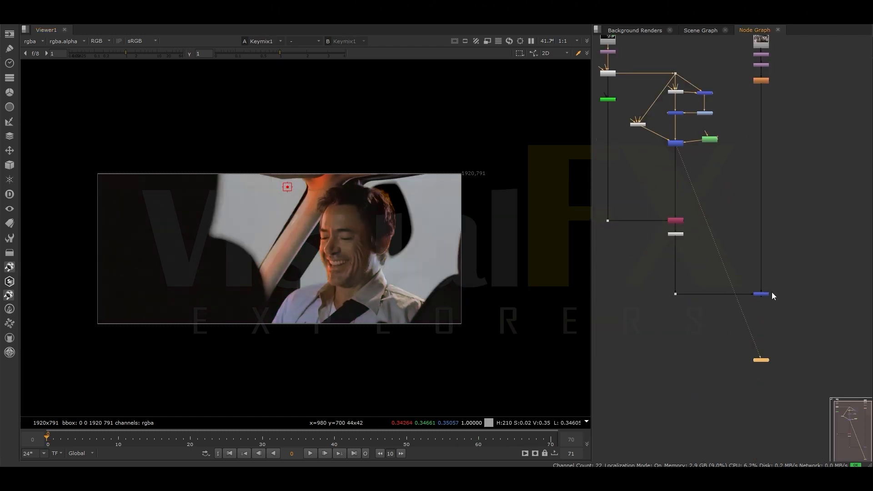
pyautogui.click(766, 294)
pyautogui.press('1')
# - Merge an AlphaEdge matte from the Primatte branch with the roto as Keymix1's mask, and toggle Keymix1 to compare
pyautogui.moveTo(682, 127); pyautogui.dragTo(713, 197, button='middle')
pyautogui.click(711, 217)
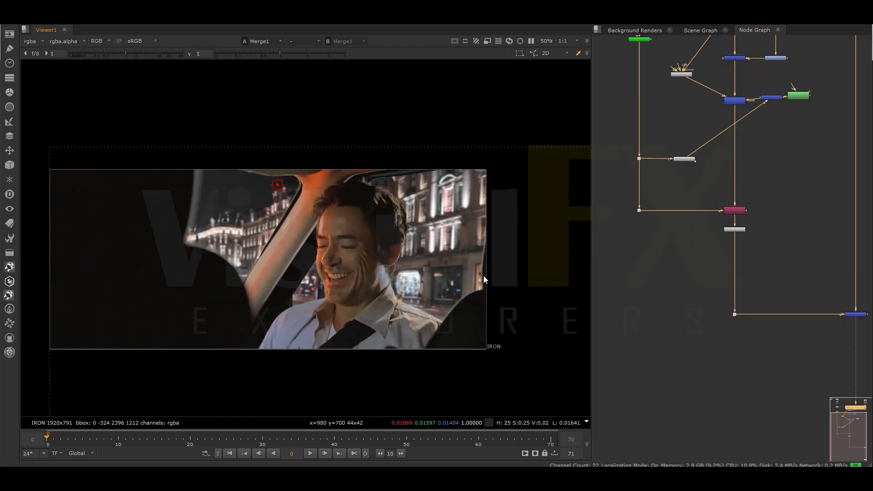
pyautogui.moveTo(769, 118); pyautogui.dragTo(763, 213, button='middle')
pyautogui.doubleClick(724, 197)
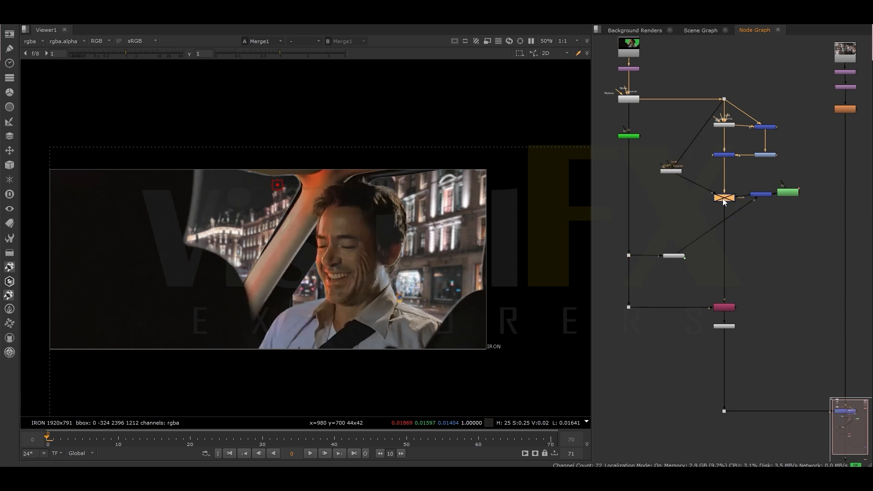
pyautogui.click(653, 225)
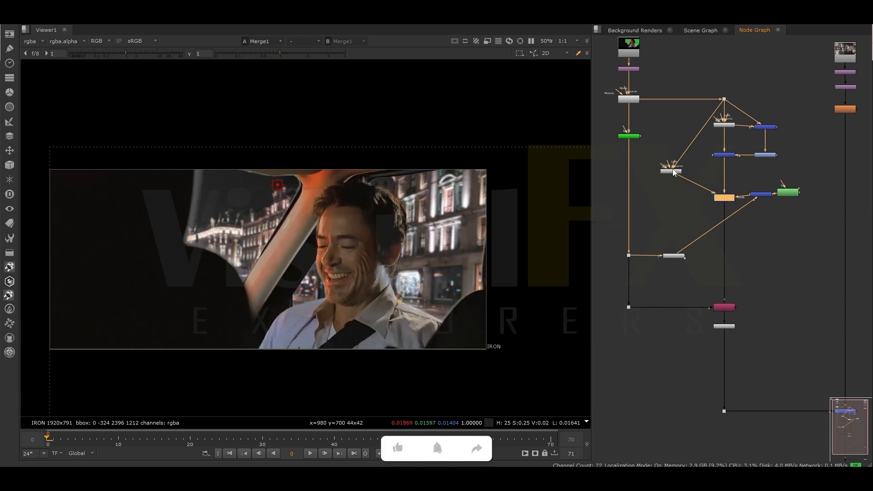
# - Set Keylight2's screen colour to red 0.14 and green 0.59, adjust its blue value and toggle Keymix1 to compare
pyautogui.doubleClick(673, 172)
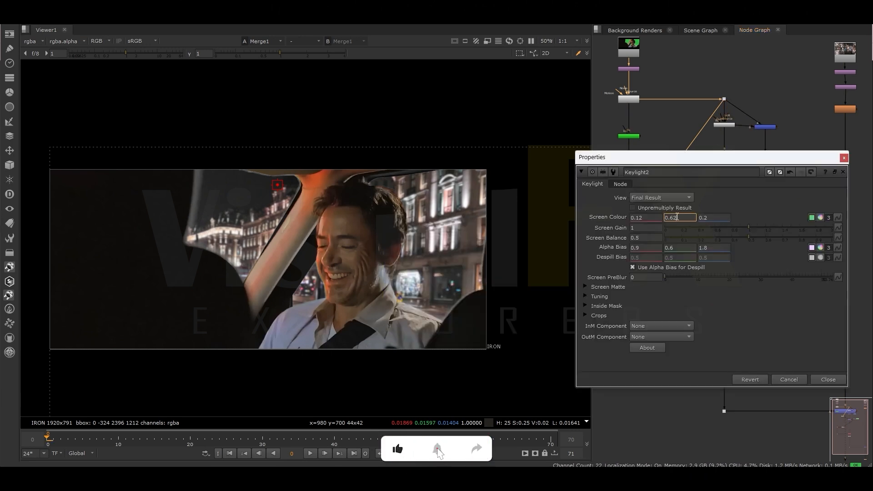
pyautogui.scroll(-6, 675, 217)
pyautogui.click(640, 218)
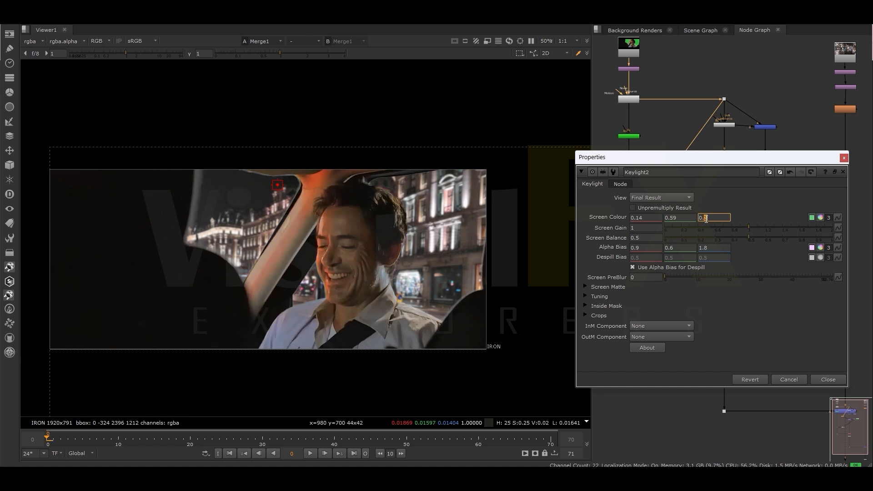
pyautogui.moveTo(702, 280)
pyautogui.mouseDown()
pyautogui.moveTo(715, 283)
pyautogui.moveTo(685, 275)
pyautogui.moveTo(710, 277)
pyautogui.mouseUp()
pyautogui.click(844, 158)
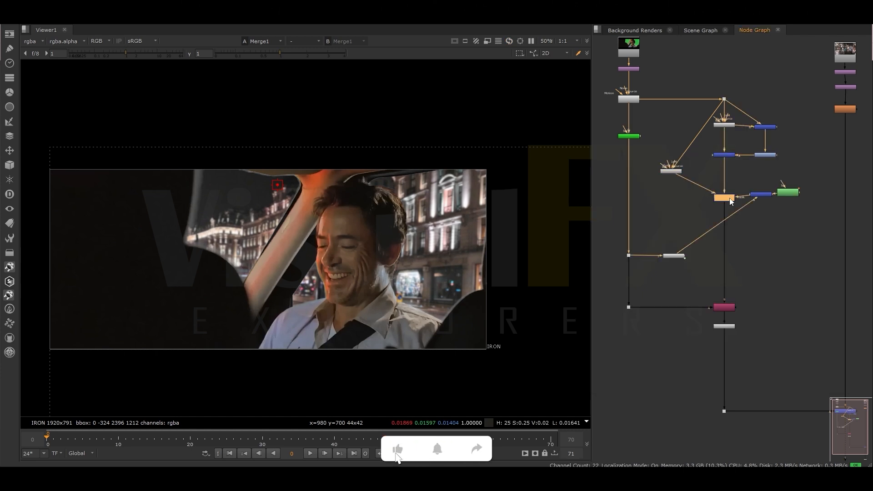
pyautogui.press('d')
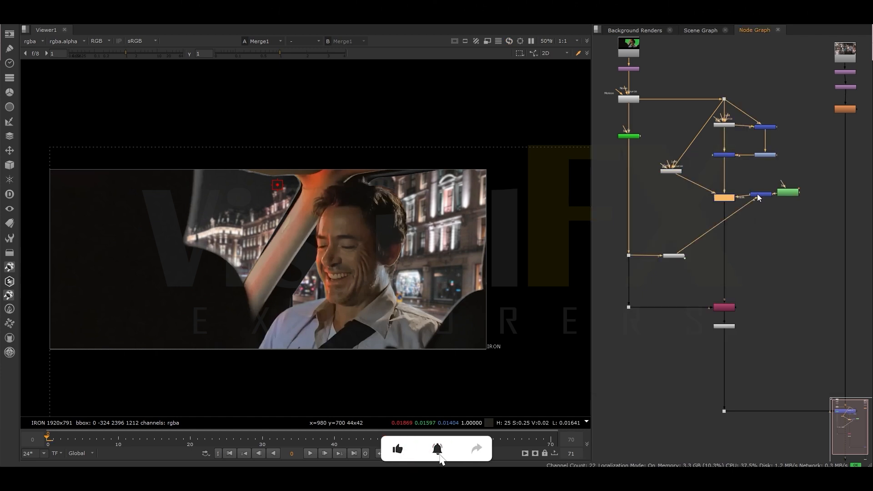
# - Draw a second closed Bezier in Roto1 around the side window by the front headrest and feather its edge
pyautogui.doubleClick(789, 192)
pyautogui.press('v')
pyautogui.click(200, 155)
pyautogui.moveTo(180, 185); pyautogui.dragTo(176, 207)
pyautogui.click(173, 243)
pyautogui.click(234, 290)
pyautogui.click(246, 260)
pyautogui.click(235, 217)
pyautogui.click(230, 189)
pyautogui.click(226, 173)
pyautogui.click(199, 156)
pyautogui.moveTo(152, 154); pyautogui.dragTo(249, 296)
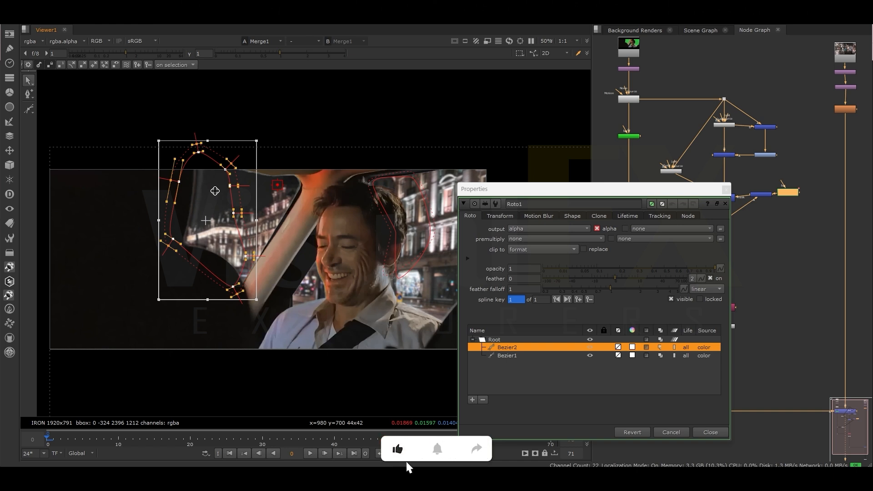
pyautogui.click(727, 190)
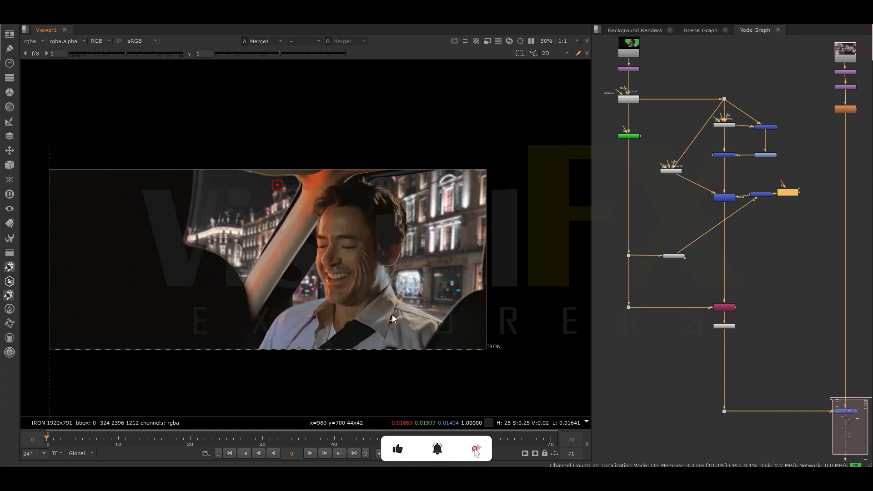
# - Check the composite's edges, delete the side-window Bezier from Roto1 and close its settings
pyautogui.scroll(1, 373, 225)
pyautogui.press('super+a')
pyautogui.click(637, 366)
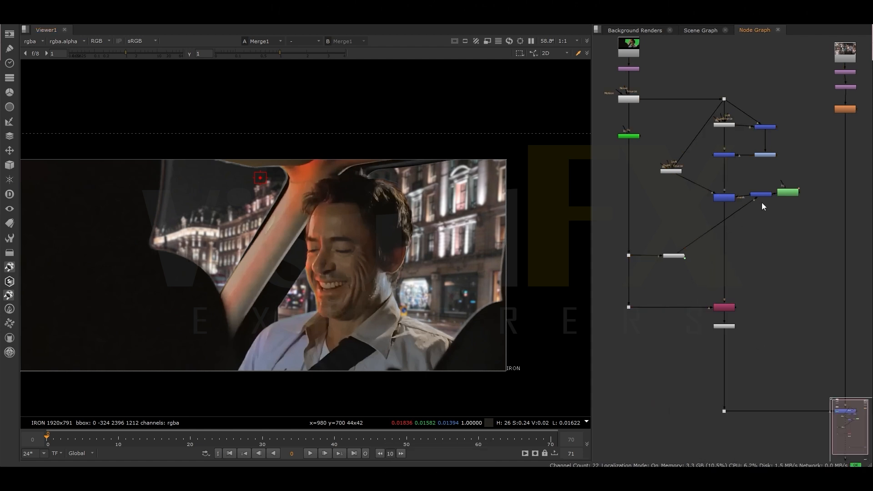
pyautogui.doubleClick(788, 192)
pyautogui.moveTo(107, 104); pyautogui.dragTo(241, 316)
pyautogui.press('Delete')
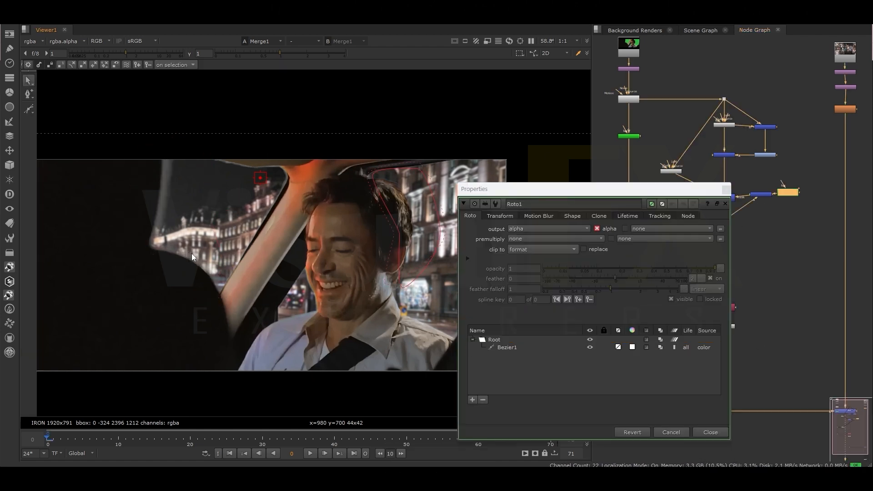
pyautogui.click(726, 190)
# - Duplicate the AlphaEdge node on the Primatte branch and insert a Grade node between Keymix1 and the Copy node
pyautogui.moveTo(676, 256); pyautogui.dragTo(669, 255)
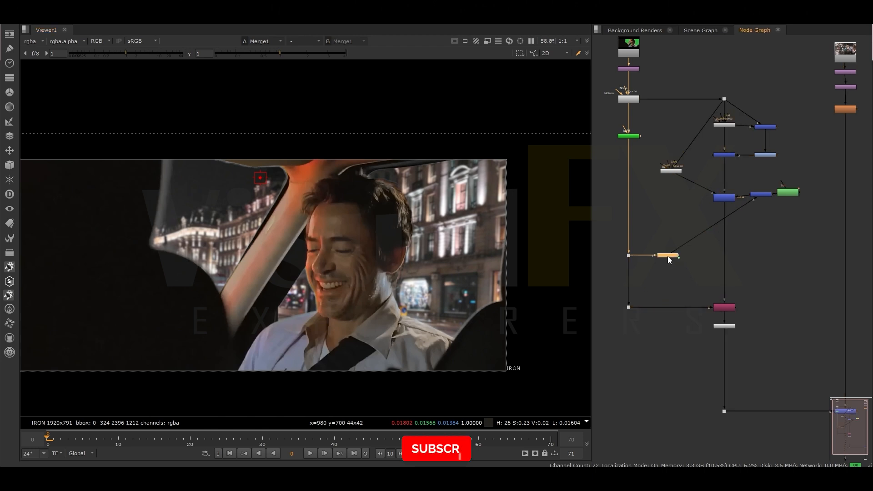
pyautogui.scroll(1, 728, 244)
pyautogui.moveTo(722, 252); pyautogui.dragTo(735, 284, button='middle')
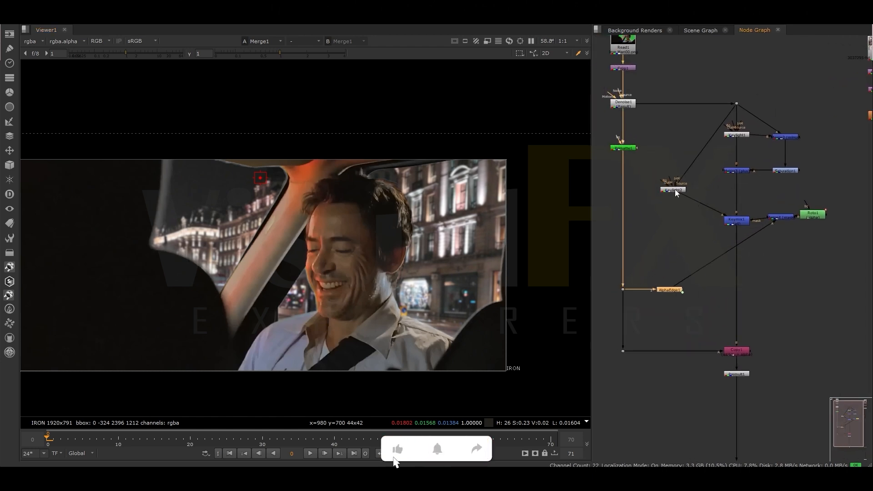
pyautogui.moveTo(708, 306); pyautogui.dragTo(736, 310)
pyautogui.click(682, 234)
pyautogui.click(671, 312)
pyautogui.scroll(2, 298, 187)
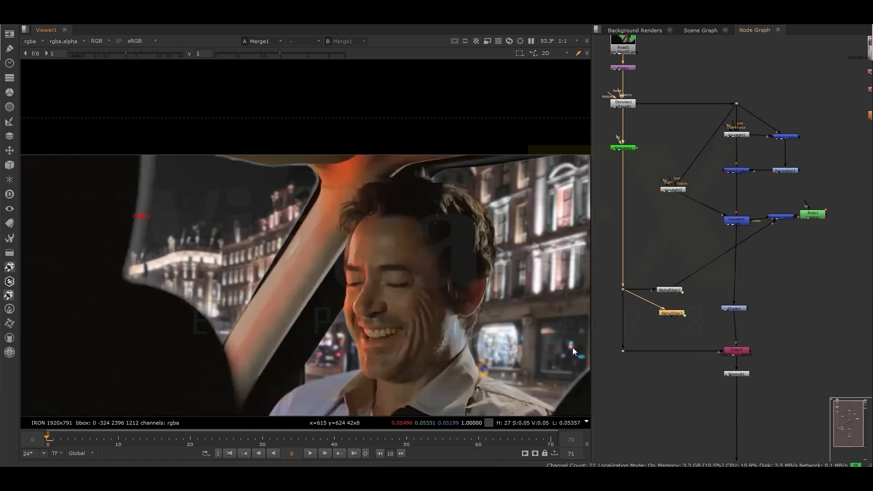
# - View the AlphaEdge2 matte, connect it as the Grade's mask and view the Merge1 composite
pyautogui.press('1')
pyautogui.click(742, 311)
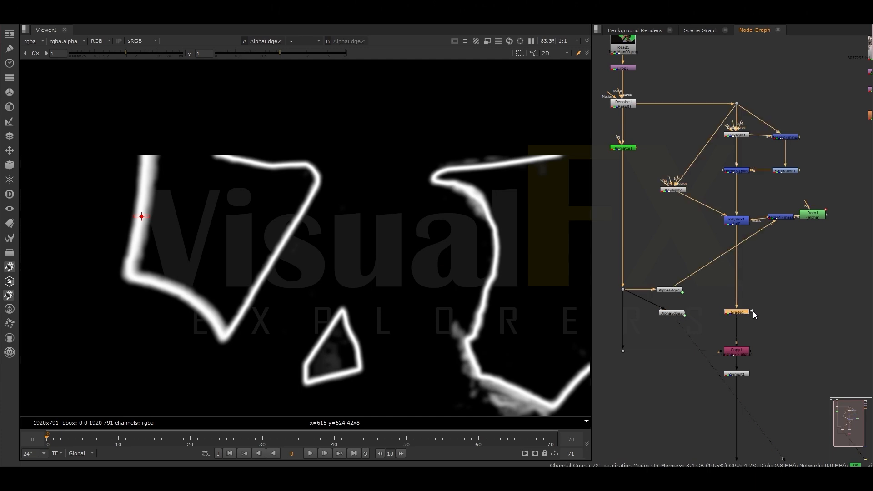
pyautogui.scroll(-6, 678, 315)
pyautogui.scroll(3, 752, 372)
pyautogui.click(752, 371)
pyautogui.press('1')
pyautogui.press('a')
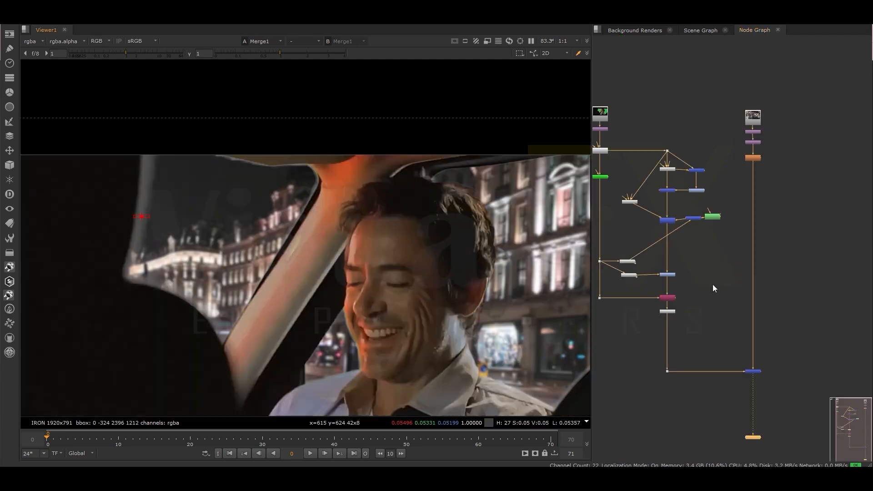
# - Set the Grade's gain to 0.39 and close its settings
pyautogui.scroll(-3, 717, 268)
pyautogui.scroll(2, 694, 270)
pyautogui.click(693, 270)
pyautogui.doubleClick(692, 270)
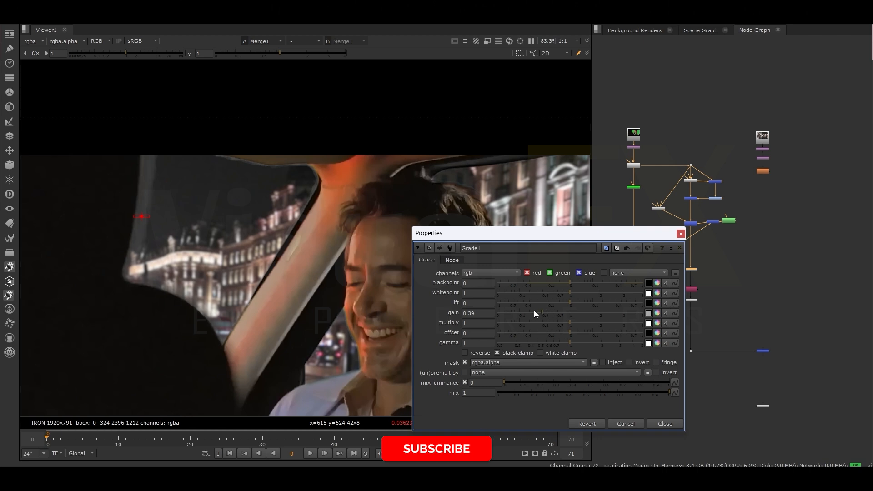
pyautogui.click(681, 234)
# - Set AlphaEdge2's outer edge gain to 1.32, inner edge blur to 6.6, edge gain to 1.12, overall gain to 2.45 and main dilation to -0.5
pyautogui.scroll(3, 658, 274)
pyautogui.doubleClick(658, 268)
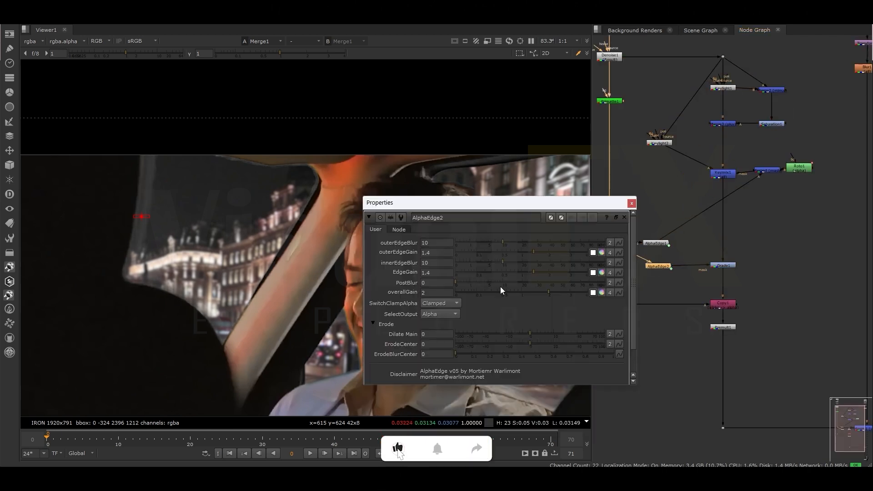
pyautogui.moveTo(504, 262); pyautogui.dragTo(595, 278)
pyautogui.click(533, 257)
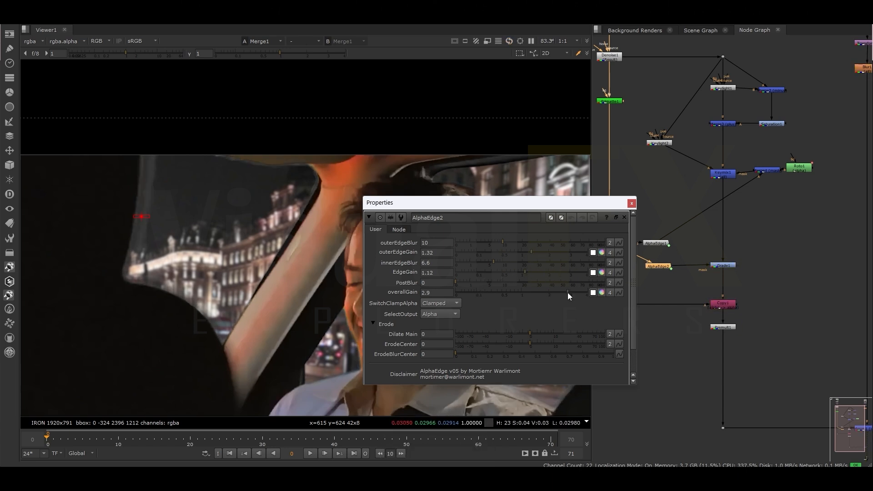
pyautogui.click(632, 204)
pyautogui.doubleClick(656, 266)
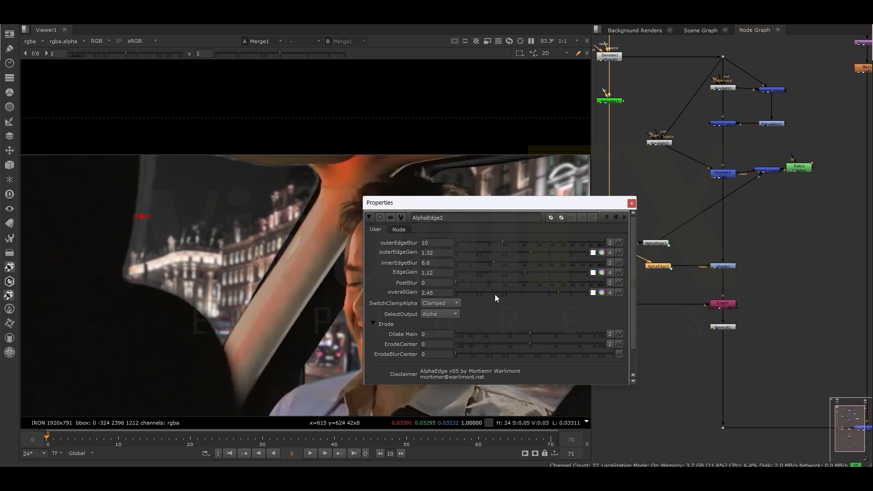
pyautogui.moveTo(491, 336); pyautogui.dragTo(525, 330)
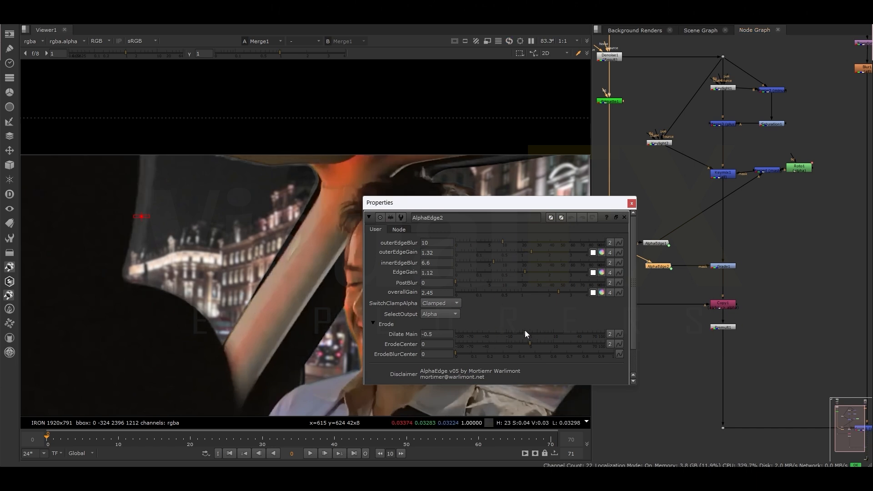
pyautogui.click(632, 204)
# - Delete the Grade node and the duplicated AlphaEdge2 node
pyautogui.click(720, 266)
pyautogui.press('Delete')
pyautogui.click(657, 266)
pyautogui.press('Delete')
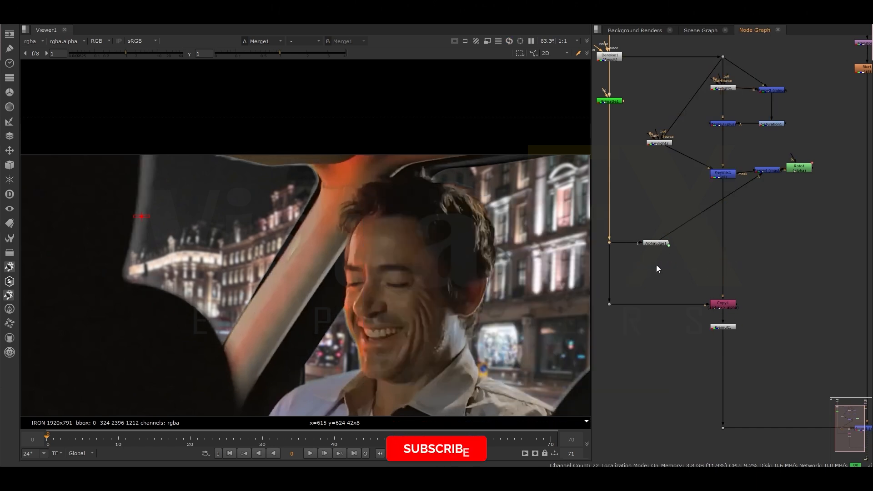
# - Compare the full composite at frames 0 and 70
pyautogui.scroll(-3, 402, 229)
pyautogui.click(550, 438)
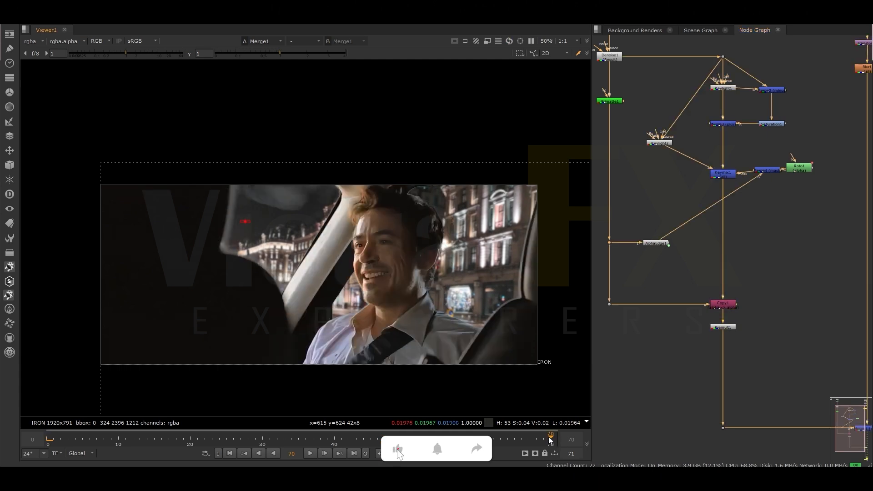
pyautogui.click(48, 441)
pyautogui.click(552, 442)
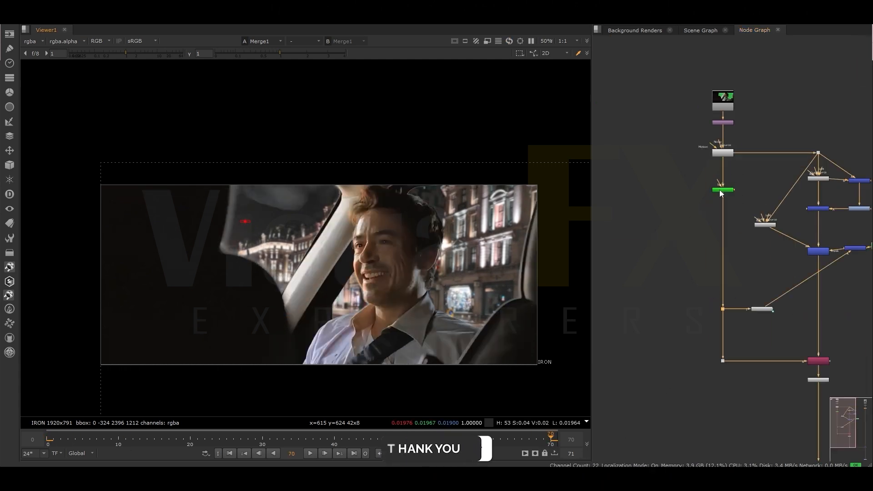
# - View Primatte1 at frame 70 and sample the side and rear window areas with Clean BG Noise
pyautogui.click(720, 190)
pyautogui.press('1')
pyautogui.doubleClick(720, 190)
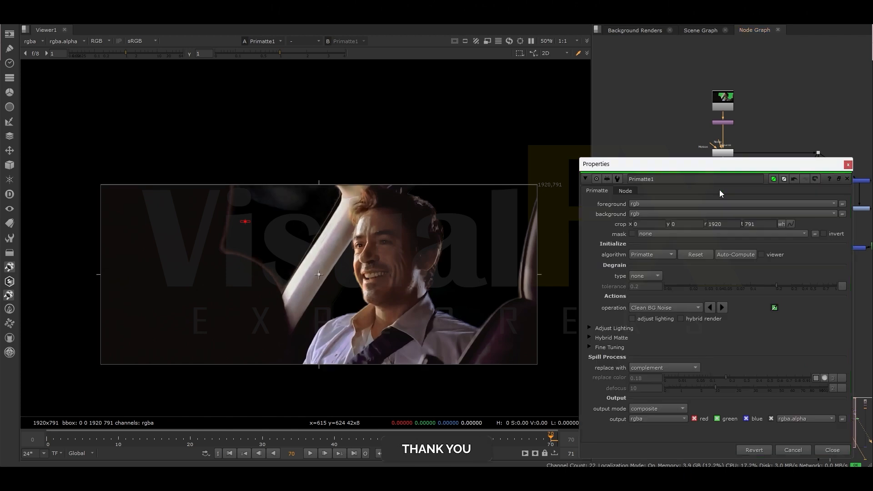
pyautogui.click(662, 308)
pyautogui.keyDown('ctrl'); pyautogui.keyDown('shift'); pyautogui.moveTo(263, 196); pyautogui.dragTo(305, 211); pyautogui.keyUp('shift'); pyautogui.keyUp('ctrl')
pyautogui.keyDown('ctrl'); pyautogui.keyDown('shift'); pyautogui.moveTo(477, 207); pyautogui.dragTo(496, 260); pyautogui.keyUp('shift'); pyautogui.keyUp('ctrl')
pyautogui.press('a')
# - Show Primatte1's alpha and sample the noise in the car pillar with Clean FG Noise
pyautogui.press('a')
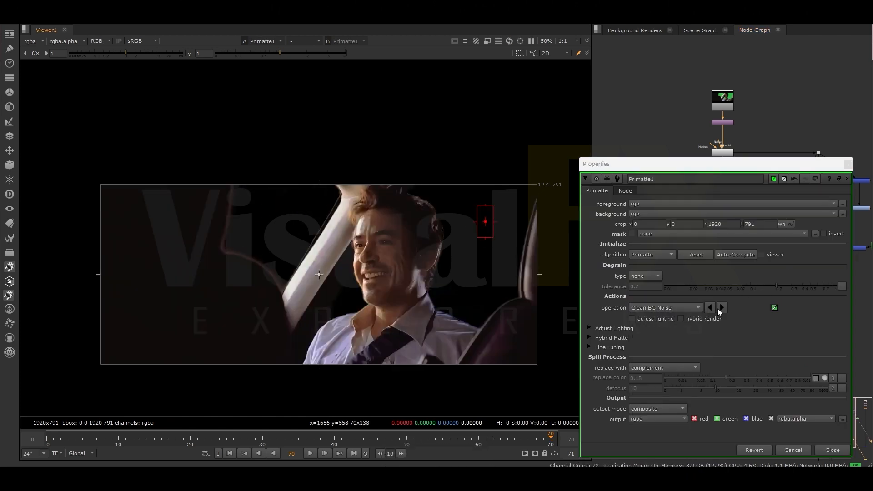
pyautogui.press('a')
pyautogui.click(664, 307)
pyautogui.click(655, 318)
pyautogui.keyDown('ctrl'); pyautogui.keyDown('shift'); pyautogui.click(298, 296); pyautogui.keyUp('shift'); pyautogui.keyUp('ctrl')
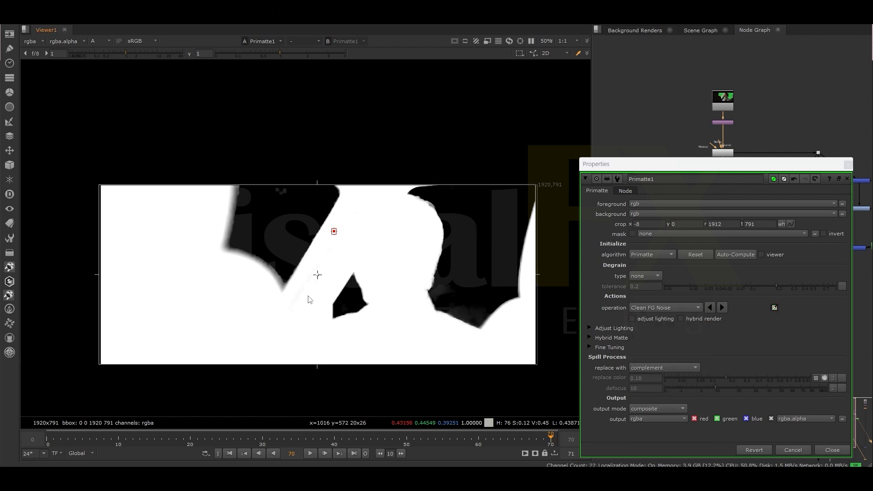
# - Sample the remaining window noise with Clean BG Noise, return to the colour view and close Primatte1's settings
pyautogui.click(664, 308)
pyautogui.click(651, 298)
pyautogui.keyDown('ctrl'); pyautogui.click(466, 308); pyautogui.keyUp('ctrl')
pyautogui.keyDown('ctrl'); pyautogui.keyDown('shift'); pyautogui.moveTo(471, 308); pyautogui.dragTo(476, 316); pyautogui.keyUp('shift'); pyautogui.keyUp('ctrl')
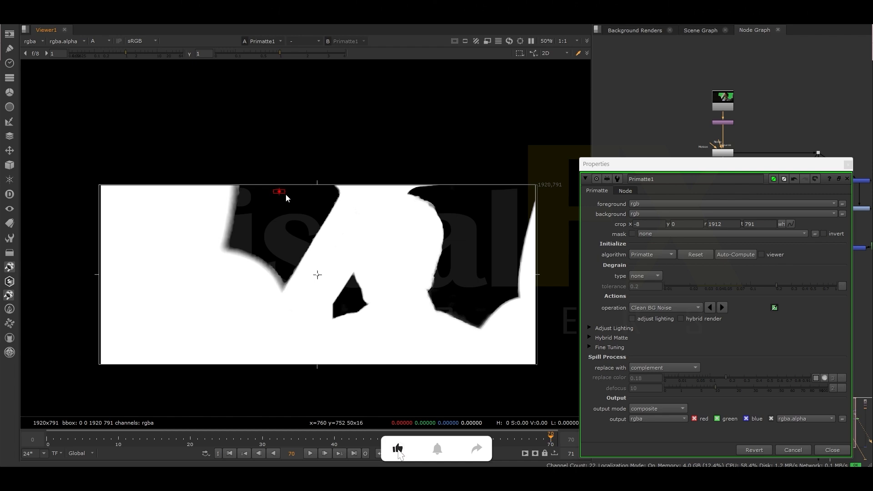
pyautogui.press('a')
pyautogui.click(848, 179)
# - View the Merge1 composite at frames 70 and 0 and select the AlphaEdge1 node
pyautogui.scroll(-2, 703, 180)
pyautogui.moveTo(703, 180); pyautogui.dragTo(636, 72, button='middle')
pyautogui.click(809, 272)
pyautogui.press('1')
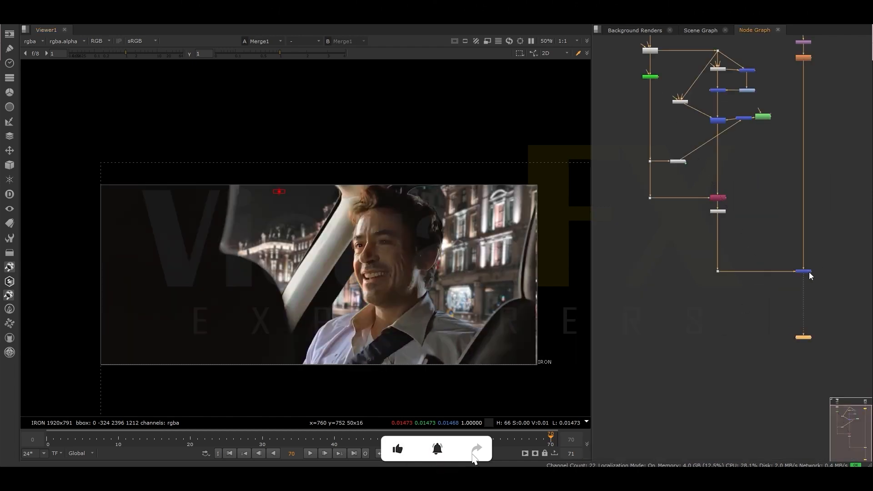
pyautogui.click(47, 438)
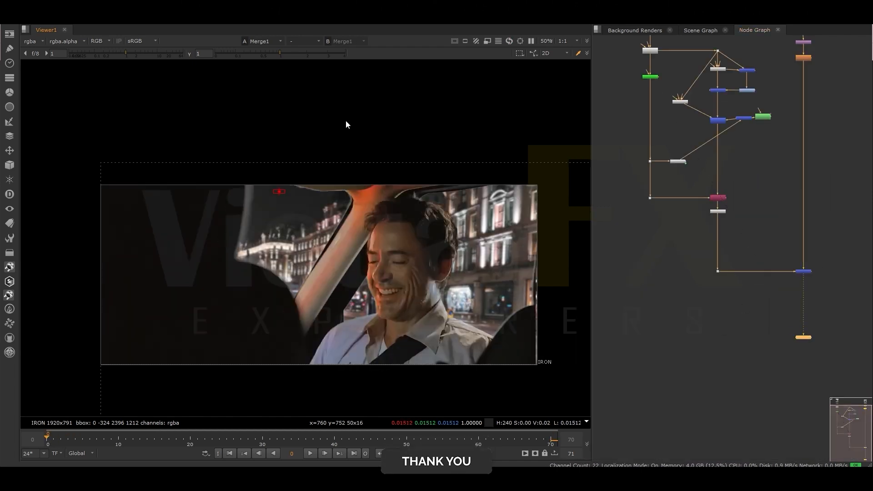
pyautogui.scroll(1, 694, 166)
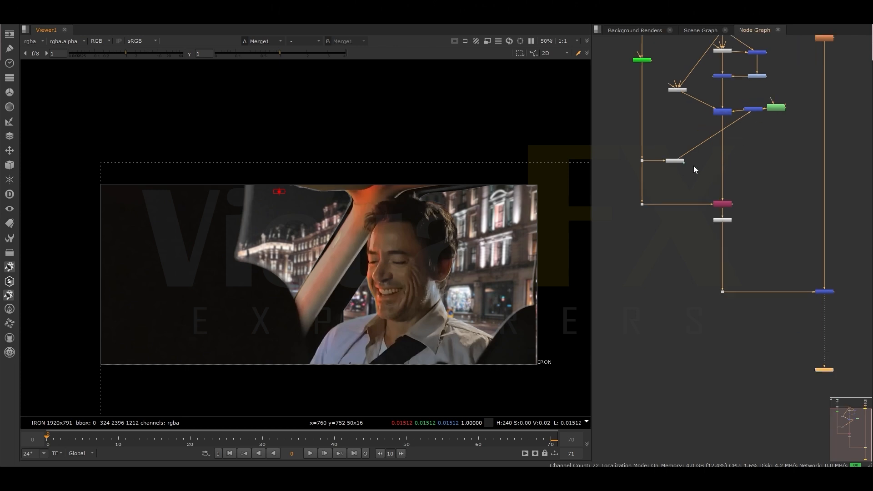
pyautogui.click(671, 162)
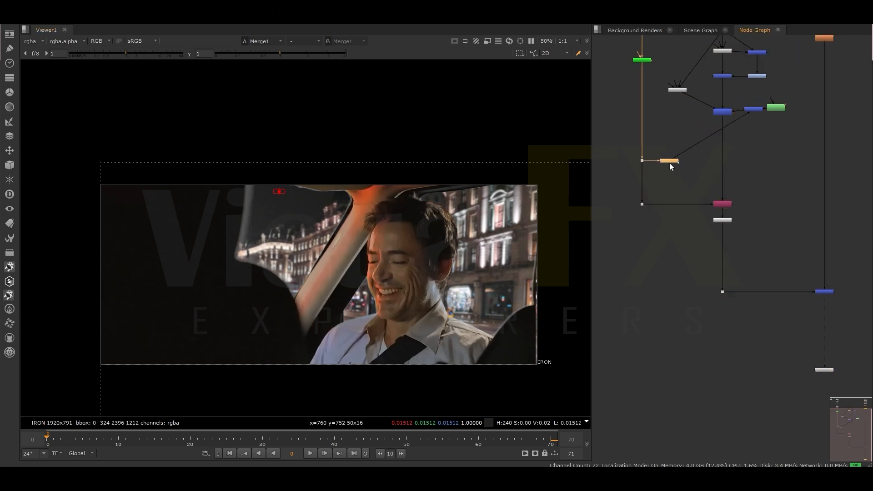
# - Add a Constant node to the node graph and place it beside the main keying branch, level with AlphaEdge1
pyautogui.scroll(3, 711, 154)
pyautogui.moveTo(711, 155); pyautogui.dragTo(698, 211, button='middle')
pyautogui.press('Tab')
pyautogui.write('co')
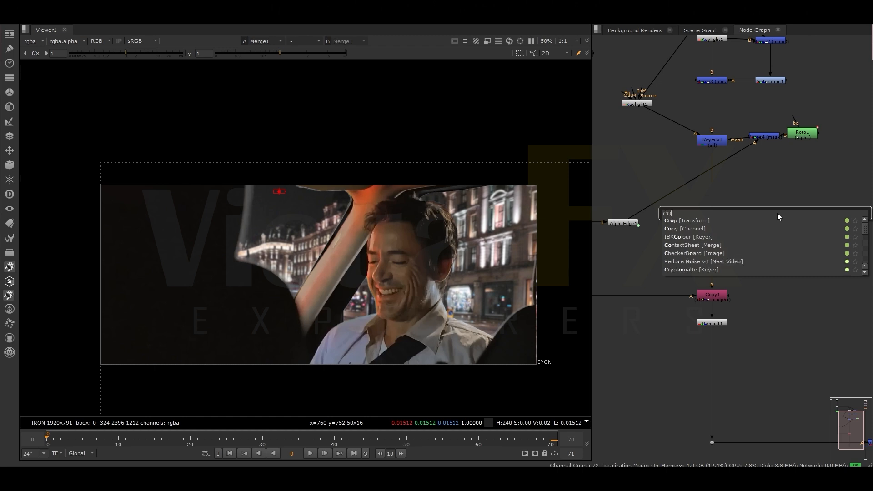
pyautogui.write('nst')
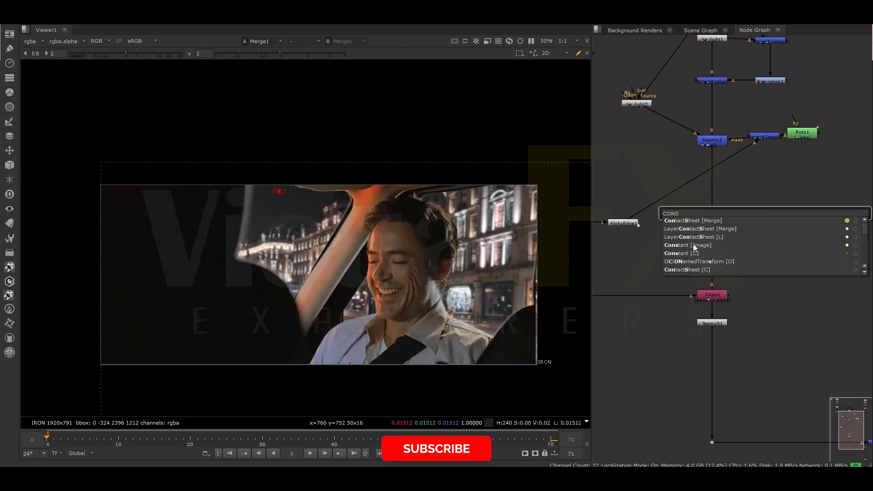
pyautogui.press('Return')
pyautogui.moveTo(778, 222); pyautogui.dragTo(807, 212)
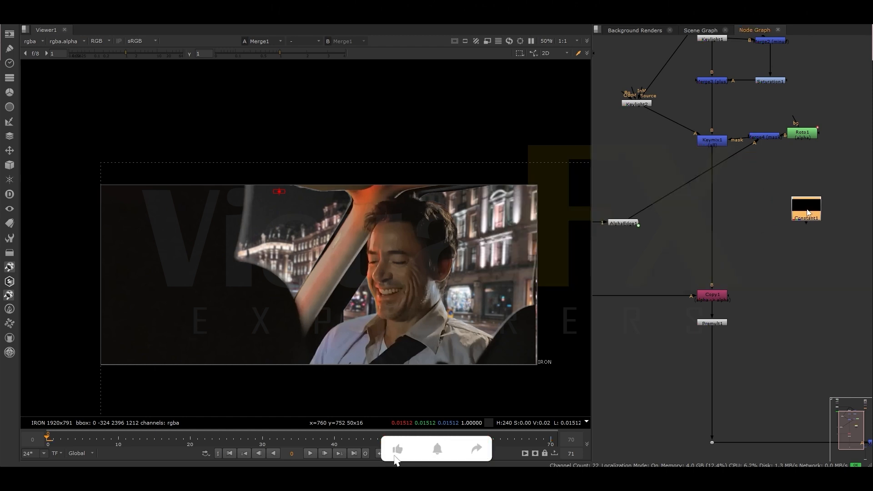
# - Insert a Keymix node between Keymix1 and Copy1 and connect its A input to the Constant
pyautogui.click(695, 214)
pyautogui.press('Tab')
pyautogui.write('key')
pyautogui.click(635, 237)
pyautogui.moveTo(695, 217); pyautogui.dragTo(711, 234)
pyautogui.moveTo(708, 216); pyautogui.dragTo(799, 209)
# - Add a Roto node as Keymix2's mask and draw a feathered Bezier around the dark seat edge at the side window
pyautogui.click(690, 200)
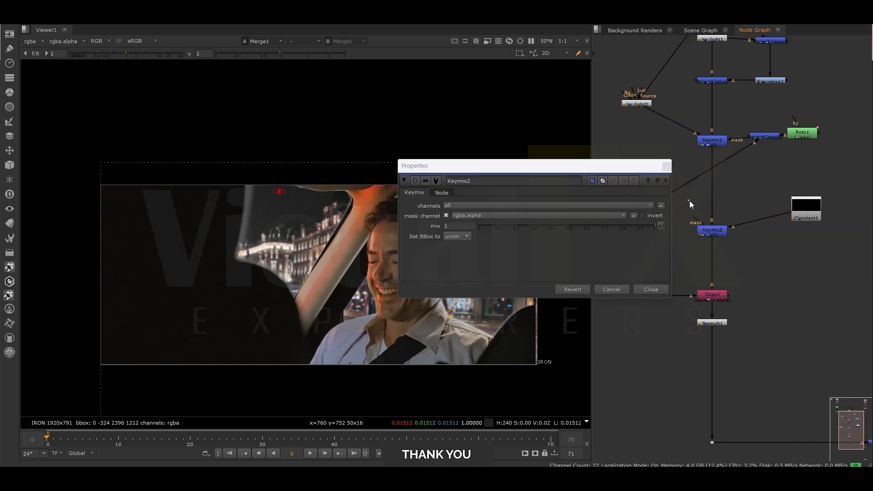
pyautogui.press('o')
pyautogui.click(207, 168)
pyautogui.click(209, 224)
pyautogui.moveTo(228, 268); pyautogui.dragTo(235, 275)
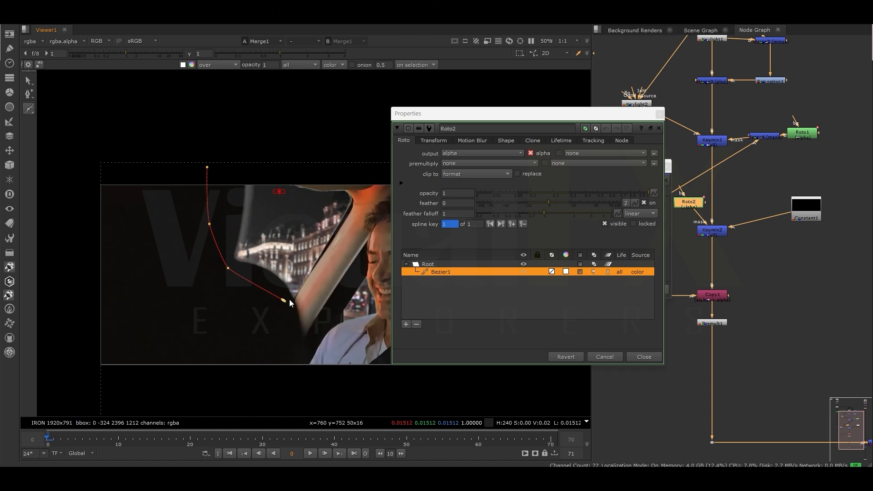
pyautogui.click(259, 180)
pyautogui.click(207, 167)
pyautogui.moveTo(144, 155); pyautogui.dragTo(321, 341)
pyautogui.press('e')
pyautogui.moveTo(257, 216); pyautogui.dragTo(253, 215)
pyautogui.press('e')
# - Close the roto settings and set Keymix2's mix to 0.78
pyautogui.click(660, 115)
pyautogui.doubleClick(715, 231)
pyautogui.moveTo(607, 226)
pyautogui.mouseDown()
pyautogui.moveTo(627, 228)
pyautogui.moveTo(616, 228)
pyautogui.mouseUp()
pyautogui.click(667, 167)
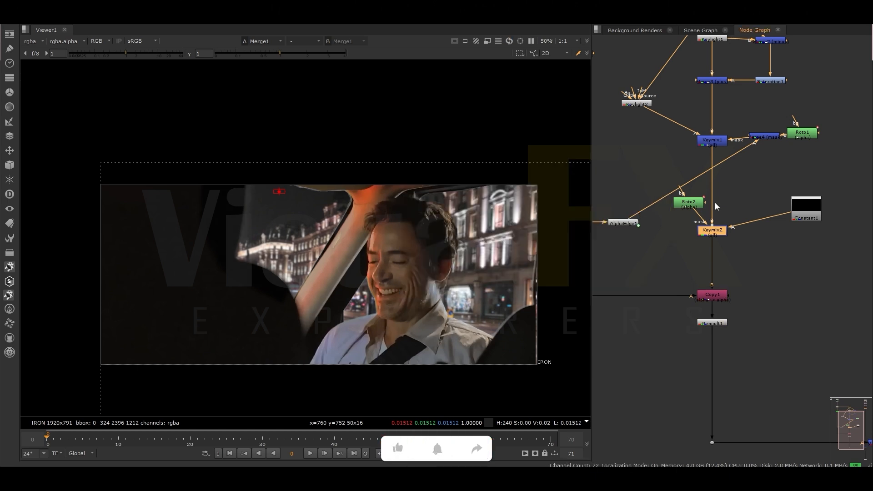
# - Space out Constant1 and Roto2, and add a second AlphaEdge node fed from the Primatte branch's upper dot
pyautogui.moveTo(805, 211); pyautogui.dragTo(817, 211)
pyautogui.moveTo(686, 204); pyautogui.dragTo(653, 166)
pyautogui.moveTo(649, 187); pyautogui.dragTo(680, 180, button='middle')
pyautogui.click(653, 244)
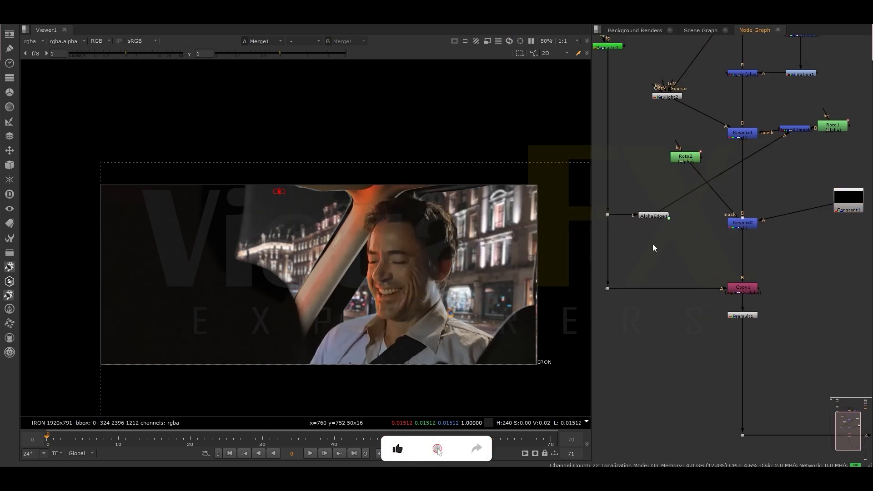
pyautogui.press('Tab')
pyautogui.write('EDGE')
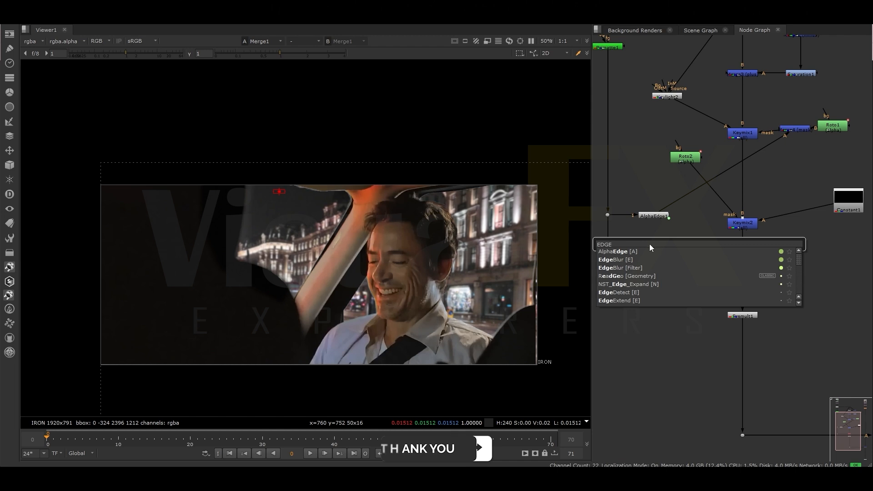
pyautogui.press('Return')
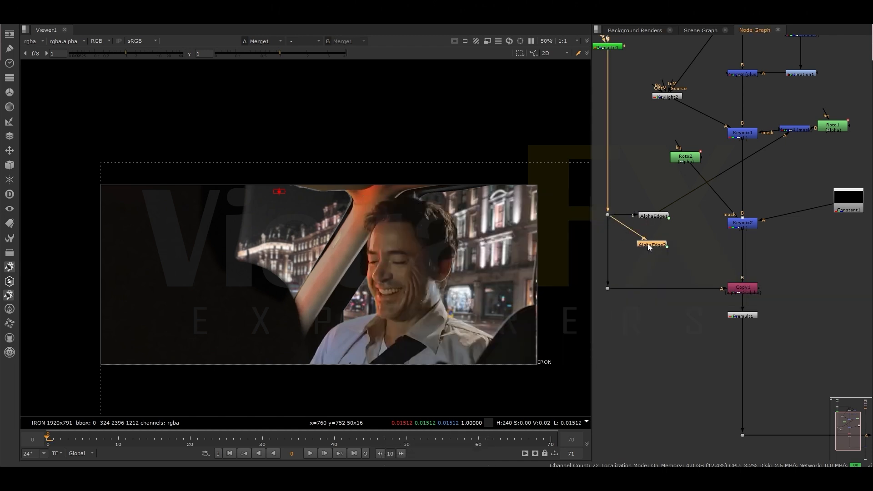
# - Combine Roto2 and AlphaEdge2 in a Merge node set to mask, feeding Keymix2's mask input
pyautogui.press('m')
pyautogui.moveTo(714, 183); pyautogui.dragTo(660, 254)
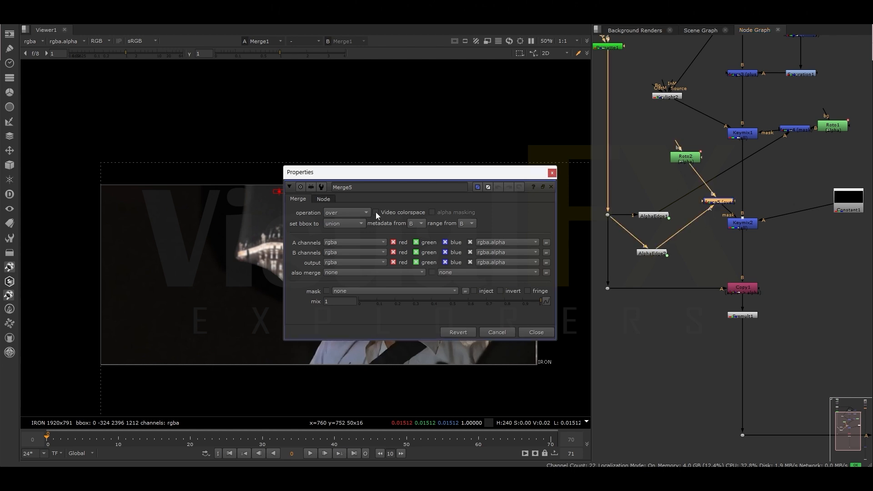
pyautogui.click(360, 213)
pyautogui.click(352, 151)
pyautogui.click(552, 174)
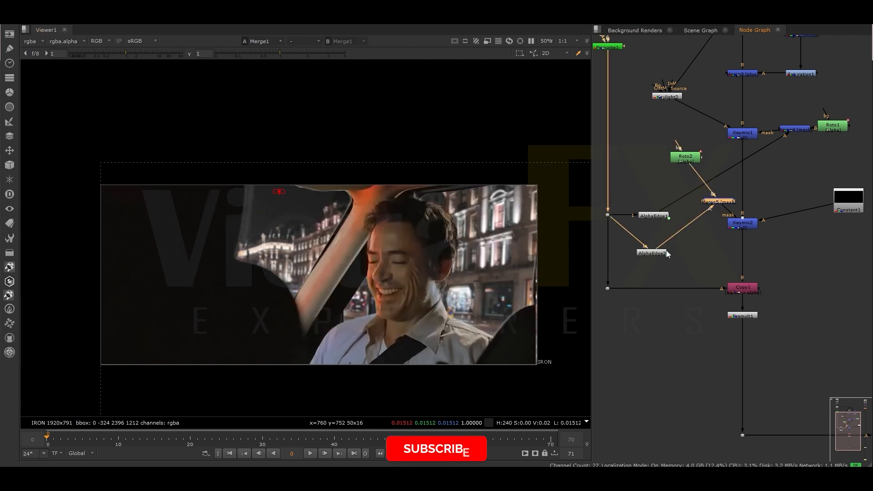
# - View AlphaEdge2 and set its outerEdgeBlur to 34, outerEdgeGain to 3.45, innerEdgeBlur to 29 and EdgeGain to 1.4
pyautogui.click(662, 253)
pyautogui.press('1')
pyautogui.doubleClick(660, 254)
pyautogui.moveTo(504, 262); pyautogui.dragTo(581, 252)
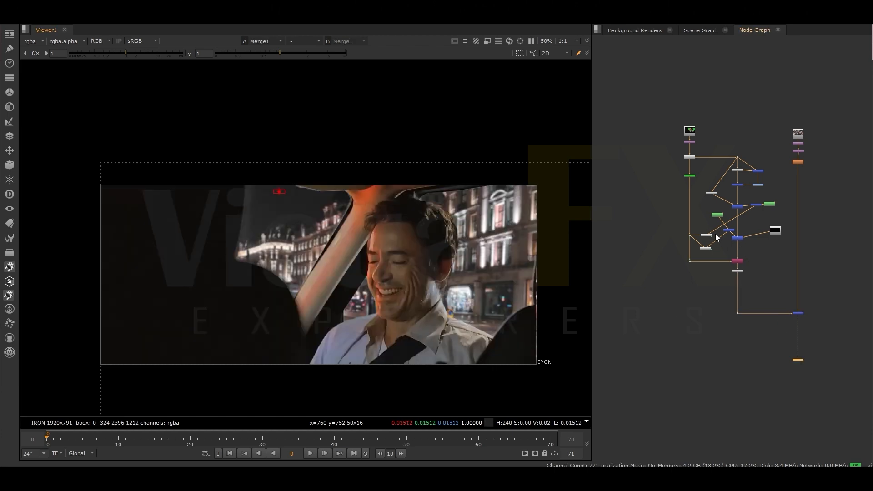
# - Set AlphaEdge2's outerEdgeBlur to 38, outerEdgeGain to 4, innerEdgeBlur to 72 and EdgeGain to 0.78 while viewing the Merge1 composite
pyautogui.scroll(5, 717, 237)
pyautogui.click(782, 232)
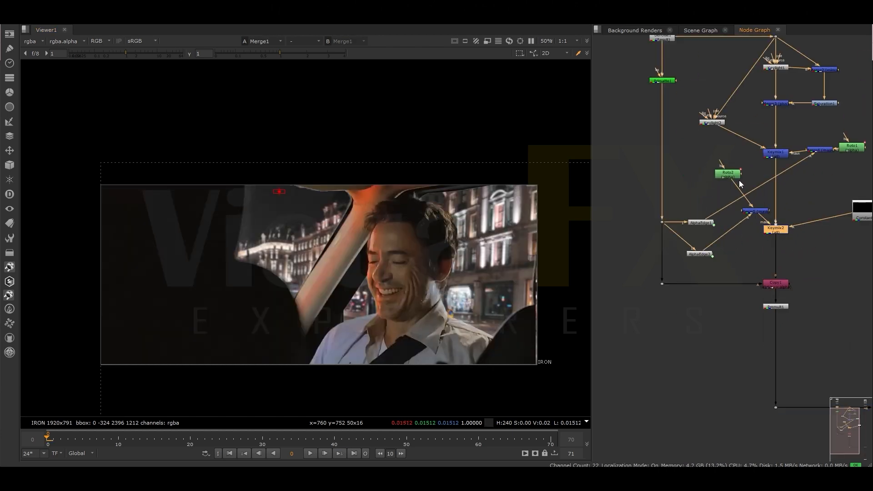
pyautogui.doubleClick(708, 255)
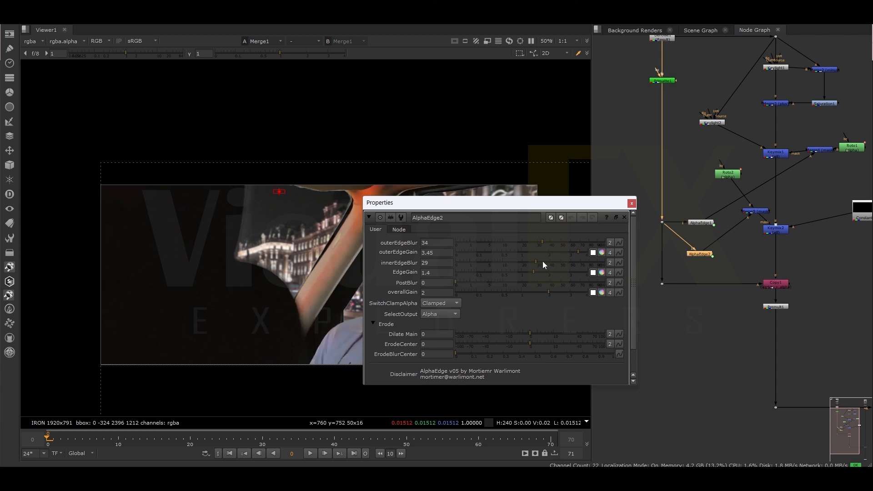
pyautogui.moveTo(524, 262); pyautogui.dragTo(554, 244)
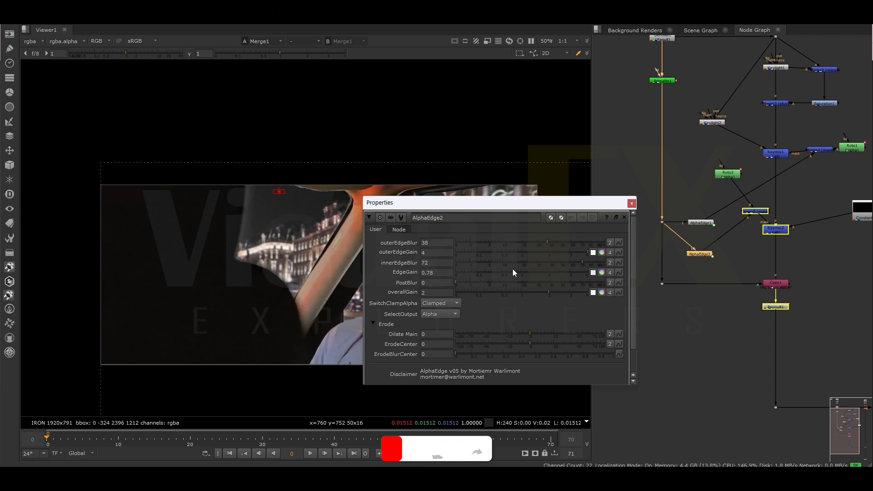
# - Set Keymix2's mix to 0.875 and close the Keymix2 and AlphaEdge2 settings
pyautogui.doubleClick(774, 230)
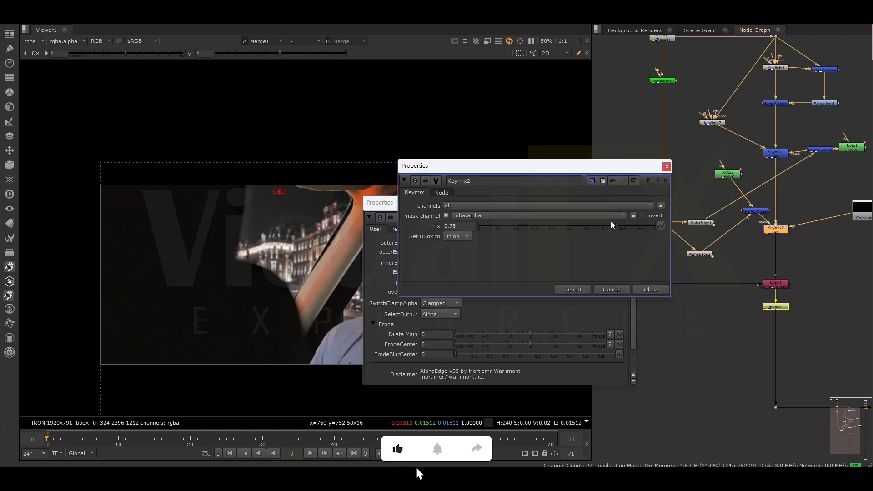
pyautogui.moveTo(643, 228); pyautogui.dragTo(630, 225)
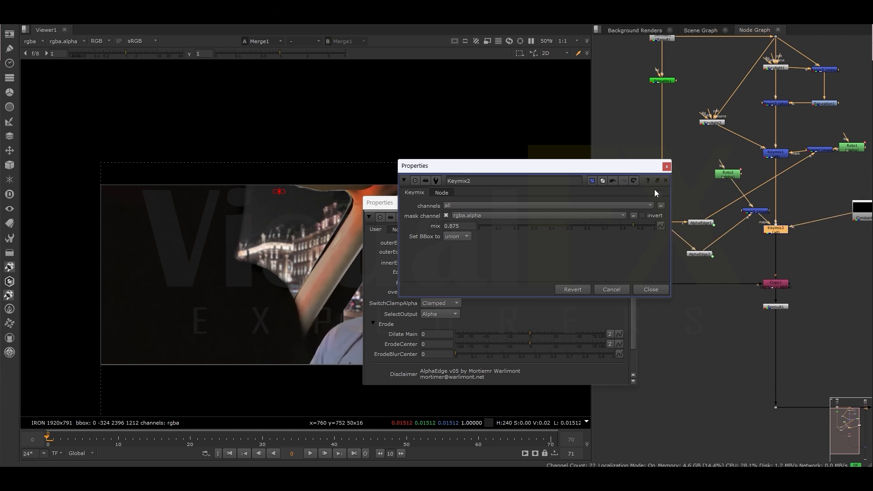
pyautogui.click(667, 167)
pyautogui.click(632, 204)
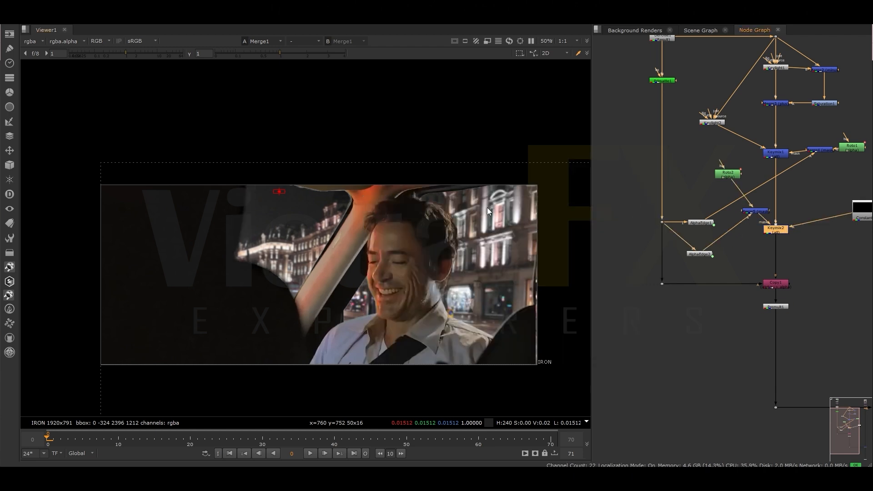
# - Draw a second feathered Bezier in Roto2 around the dark seat edge at the frame's far right
pyautogui.doubleClick(728, 174)
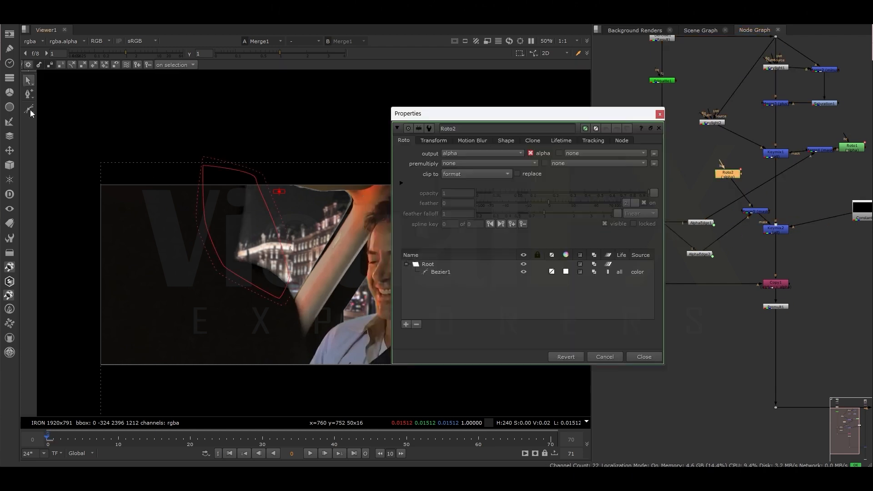
pyautogui.moveTo(451, 119); pyautogui.dragTo(754, 222)
pyautogui.click(549, 235)
pyautogui.moveTo(529, 251); pyautogui.dragTo(518, 264)
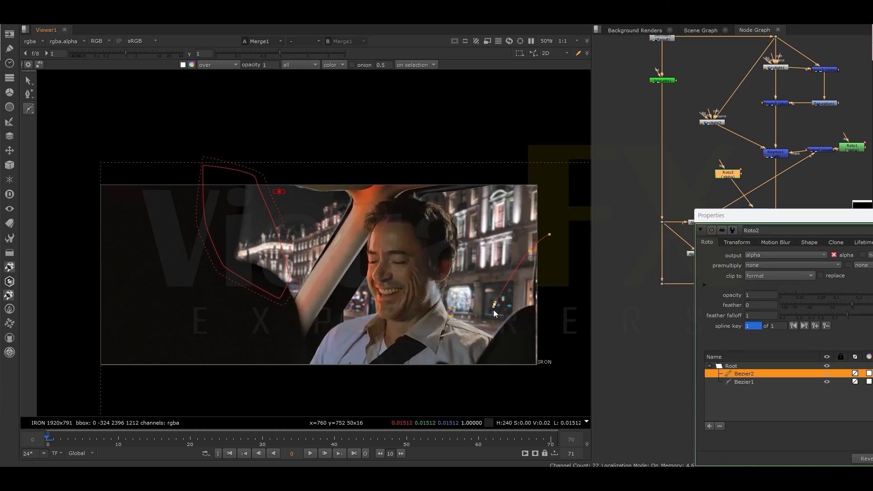
pyautogui.click(550, 234)
pyautogui.moveTo(561, 345); pyautogui.dragTo(541, 347)
pyautogui.press('e')
# - Toggle Keymix2 off and on to compare the edge darkening in the composite
pyautogui.click(777, 230)
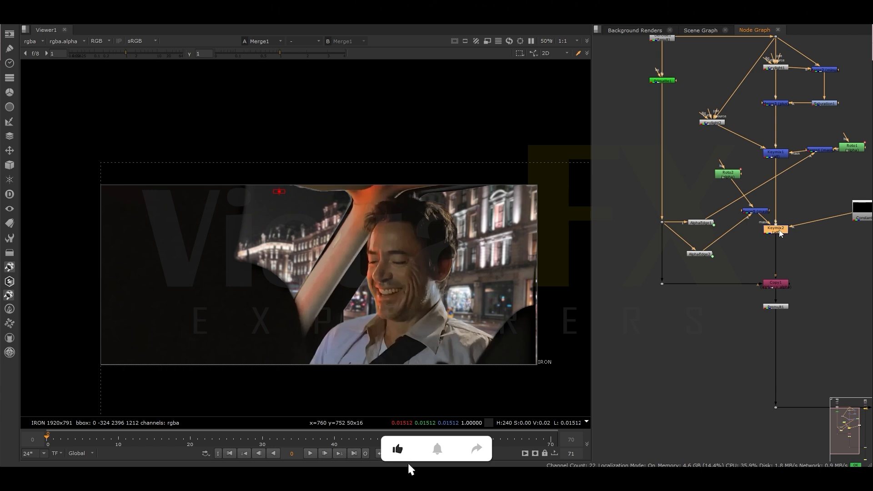
pyautogui.press('d')
pyautogui.press('d')
pyautogui.press('d')
pyautogui.press('d')
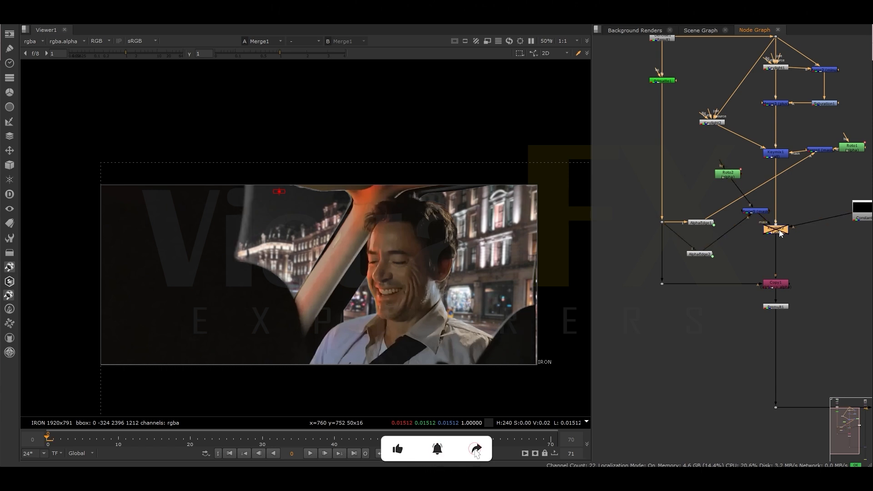
# - Draw a third Bezier in Roto2 along the side window's edge beside the car pillar, refine its points and close the settings
pyautogui.click(734, 179)
pyautogui.doubleClick(734, 180)
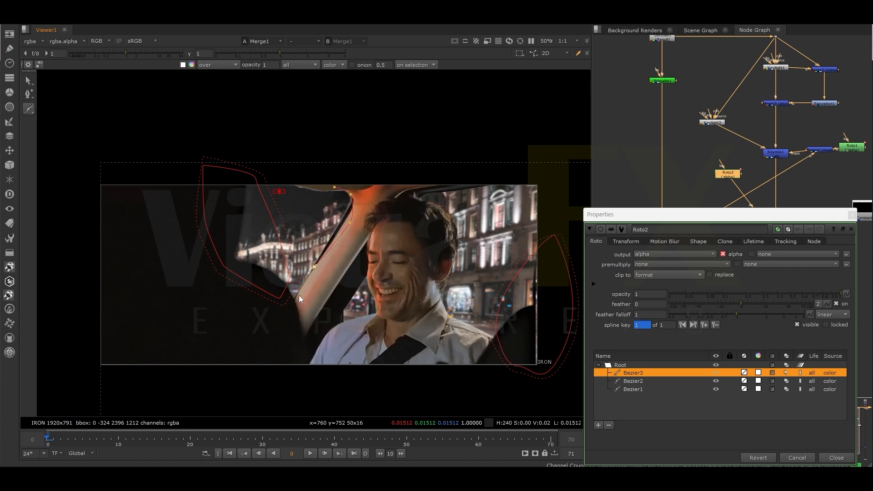
pyautogui.click(328, 198)
pyautogui.press('Return')
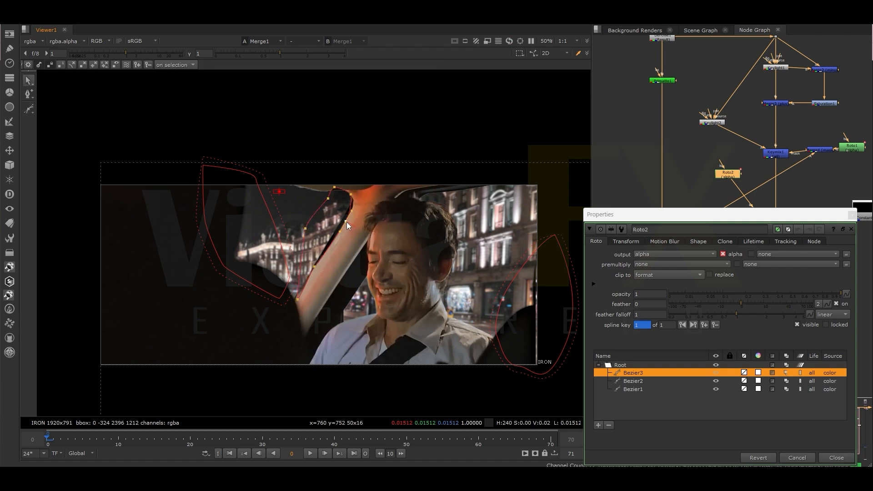
pyautogui.moveTo(360, 196); pyautogui.dragTo(360, 193)
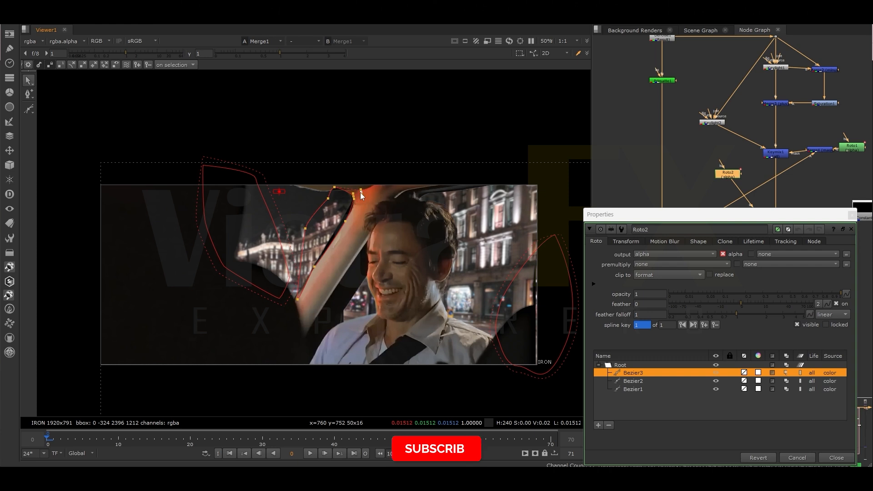
pyautogui.click(346, 221)
pyautogui.click(297, 295)
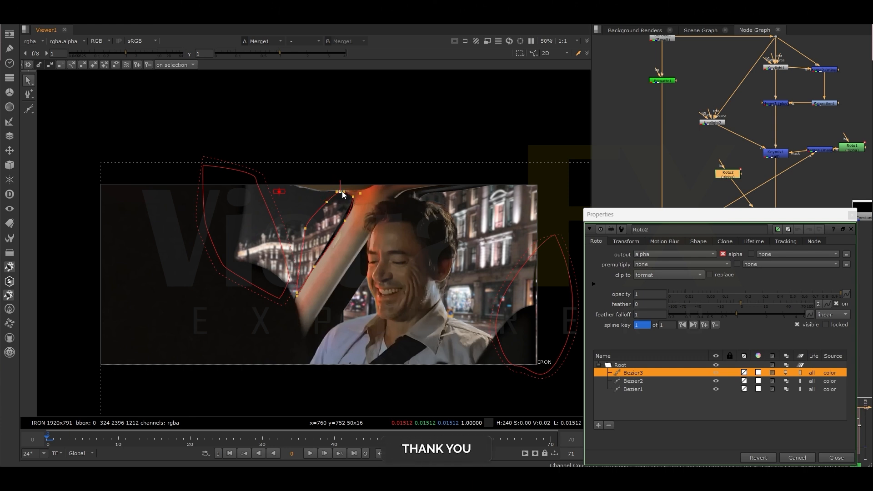
pyautogui.click(852, 214)
pyautogui.click(782, 231)
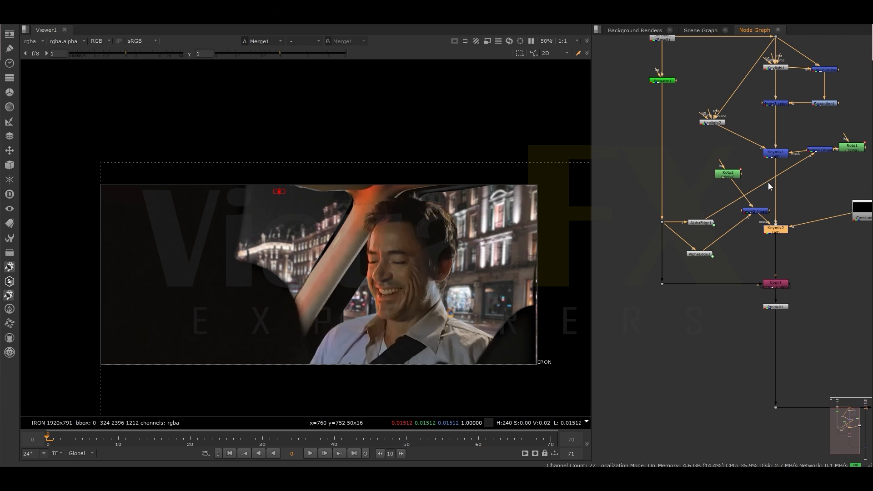
# - Draw a fourth Bezier in Roto2 along the rear window's upper edge, adjust its points and close the settings
pyautogui.doubleClick(729, 175)
pyautogui.click(517, 178)
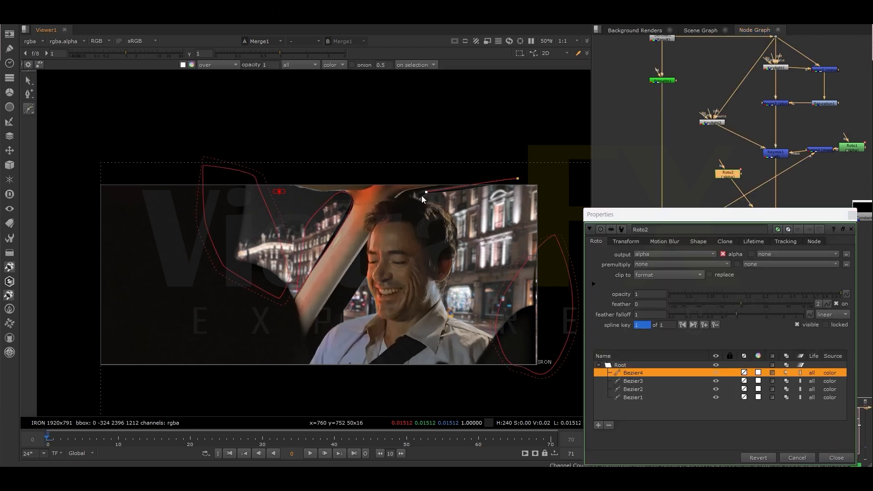
pyautogui.click(518, 178)
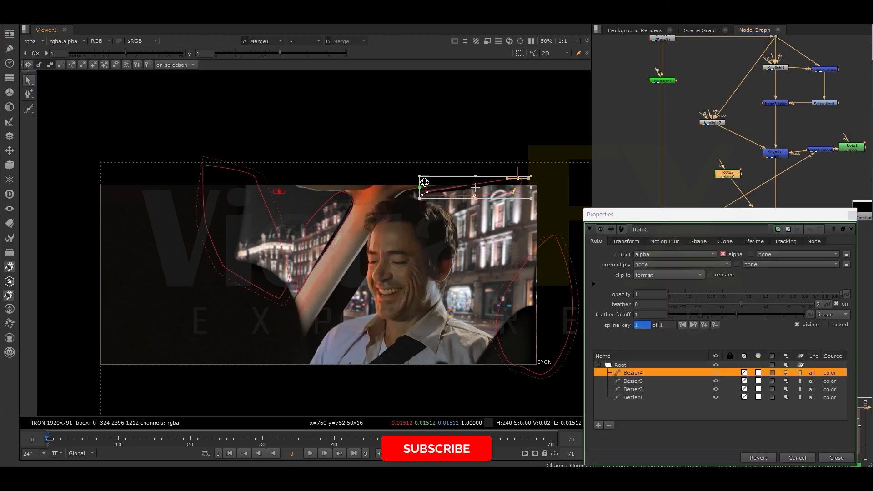
pyautogui.click(355, 183)
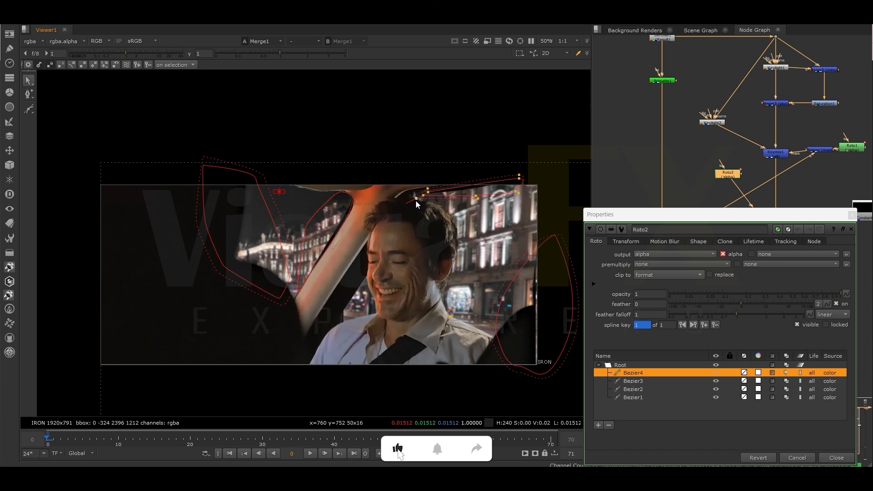
pyautogui.click(853, 216)
# - Compare the composite with Keymix2 disabled and enabled to check the new window edge shapes
pyautogui.click(779, 231)
pyautogui.press('d')
pyautogui.press('d')
pyautogui.press('d')
pyautogui.press('d')
pyautogui.press('d')
pyautogui.press('d')
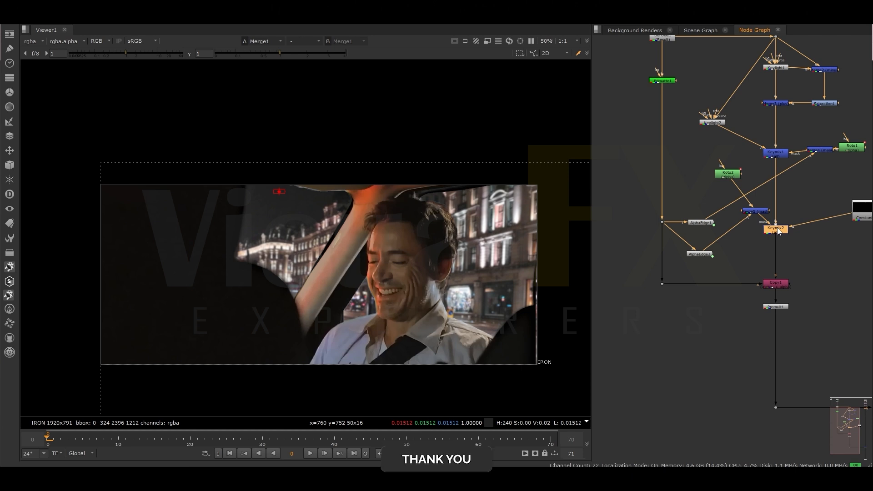
# - Draw a fifth Bezier in Roto2 around the small window gap between the car pillar and the man's cheek
pyautogui.doubleClick(728, 175)
pyautogui.click(31, 108)
pyautogui.scroll(1, 359, 296)
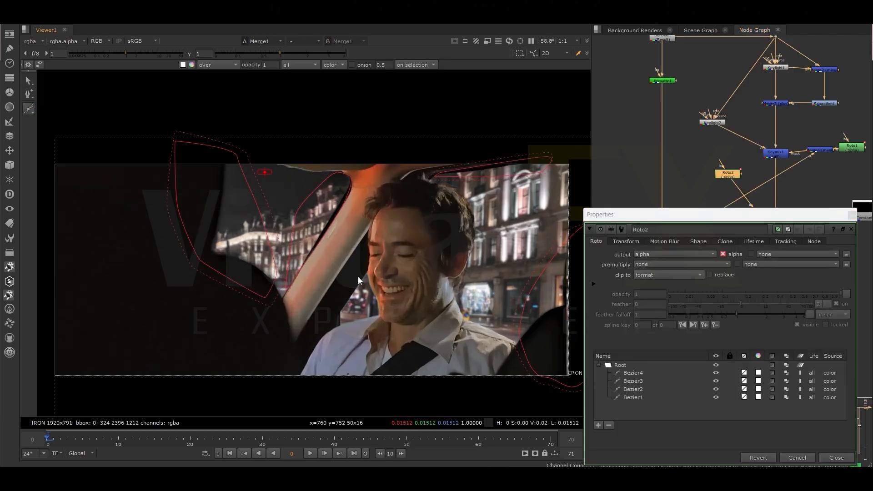
pyautogui.click(358, 276)
pyautogui.click(333, 313)
pyautogui.press('Return')
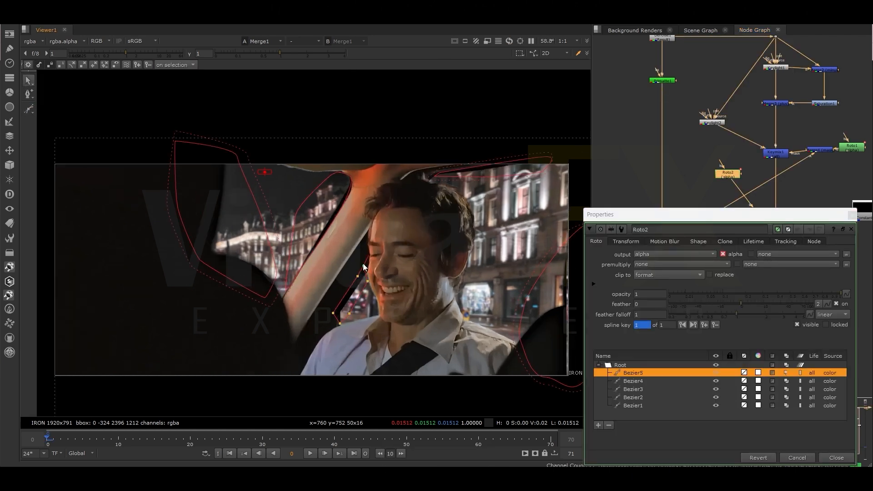
pyautogui.click(852, 216)
# - Toggle Keymix2 to compare the composite with and without the window gap treatment and view the whole node tree
pyautogui.click(778, 232)
pyautogui.press('d')
pyautogui.press('d')
pyautogui.press('d')
pyautogui.press('d')
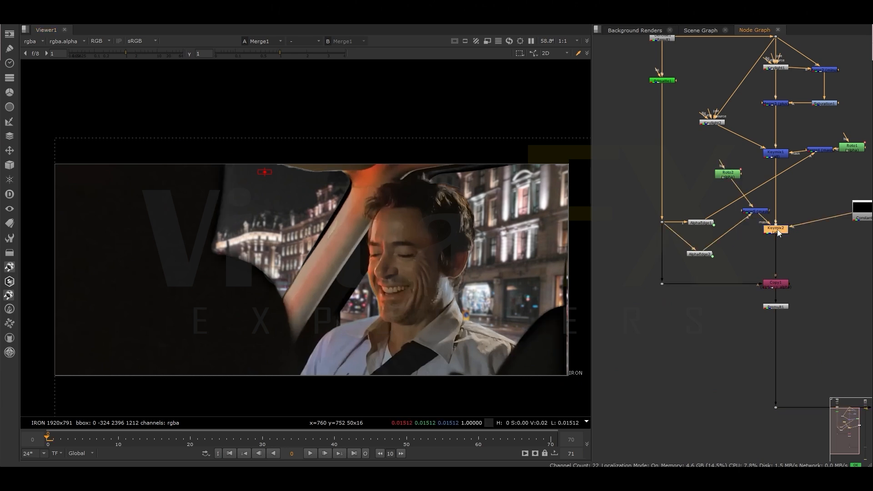
pyautogui.scroll(-3, 755, 272)
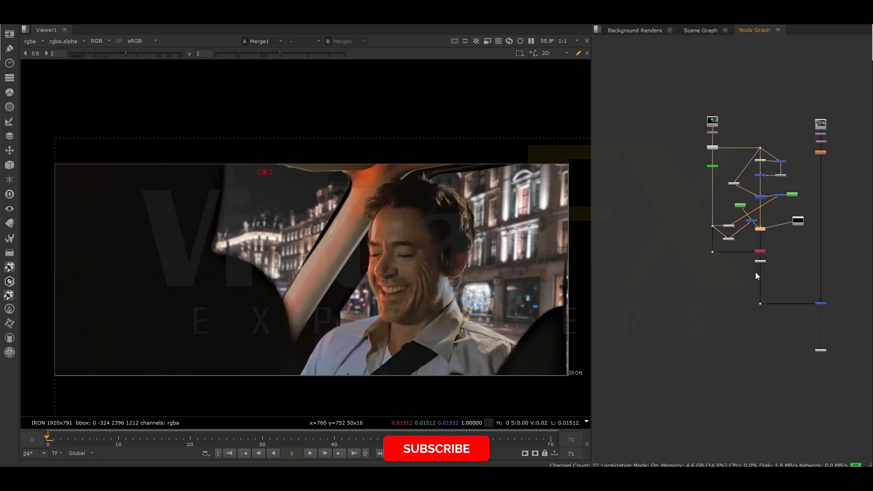
# - Add a KillOutline node directly below the premultiply of the keyed foreground and reduce its erode size
pyautogui.scroll(1, 755, 272)
pyautogui.press('Tab')
pyautogui.write('K')
pyautogui.press('Return')
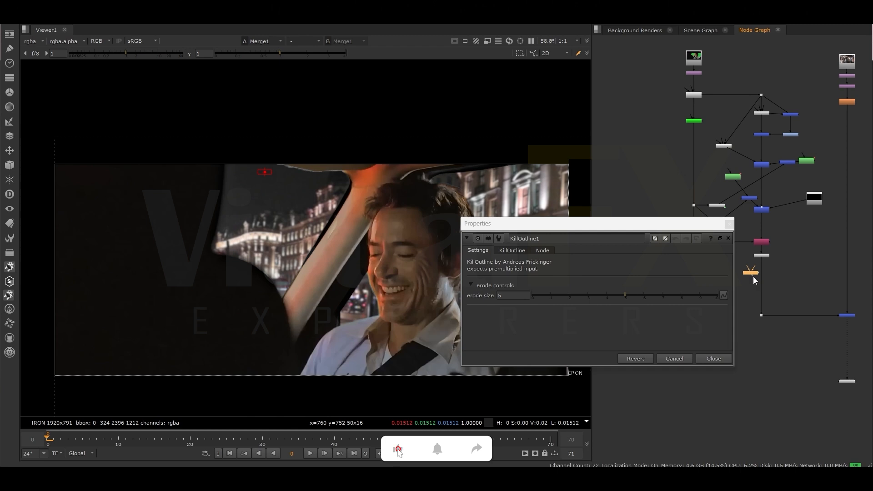
pyautogui.click(598, 295)
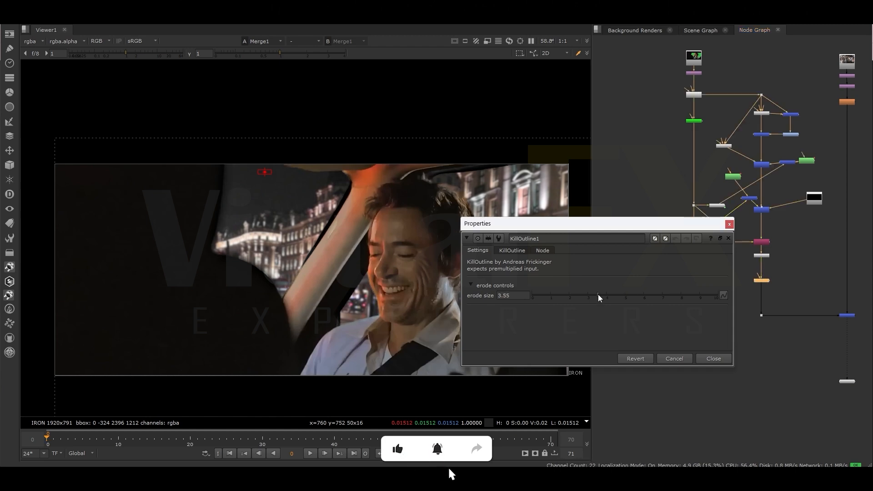
pyautogui.click(572, 296)
pyautogui.click(728, 238)
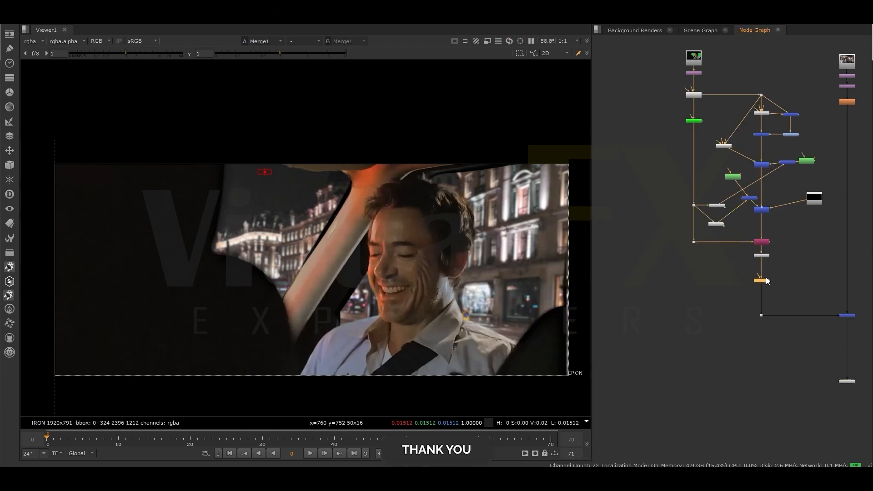
# - Add a Roto beside the KillOutline node and start a shape where the car roof meets the rear window
pyautogui.scroll(2, 767, 276)
pyautogui.click(784, 271)
pyautogui.press('o')
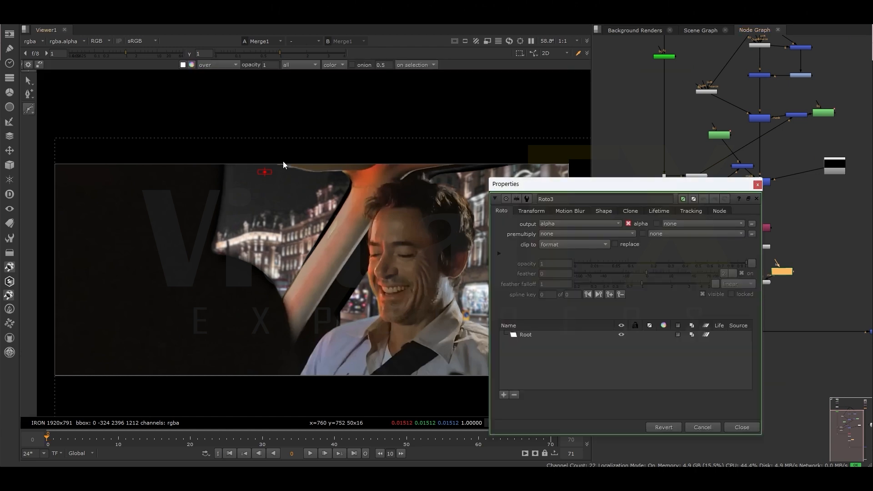
pyautogui.click(280, 157)
pyautogui.moveTo(284, 178); pyautogui.dragTo(294, 178)
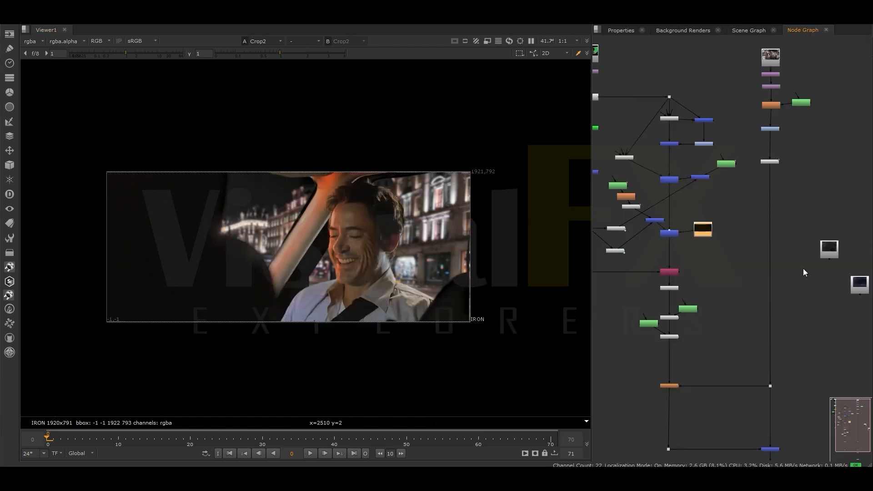
# - Place the two stock texture Read nodes beside the background branch and add a Reformat for Read3
pyautogui.moveTo(740, 256); pyautogui.dragTo(759, 171)
pyautogui.moveTo(782, 228); pyautogui.dragTo(796, 182)
pyautogui.click(748, 206)
pyautogui.press('Tab')
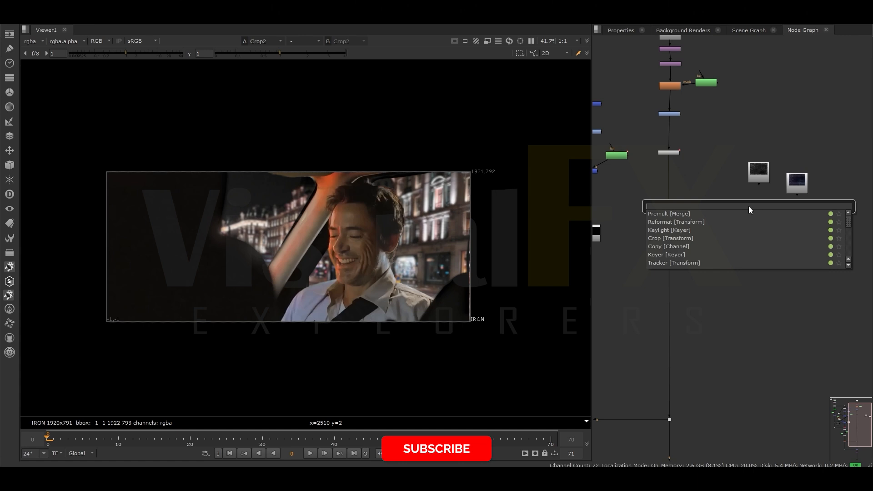
pyautogui.write('ref')
pyautogui.click(692, 214)
# - Remove the docked Properties pane beside the node graph and return to the node graph
pyautogui.click(803, 30)
pyautogui.click(629, 30)
pyautogui.click(619, 43)
pyautogui.click(642, 30)
pyautogui.click(753, 31)
# - Add a Reformat under Read4 and rearrange the Read3 node and its Reformat
pyautogui.scroll(3, 727, 159)
pyautogui.click(841, 242)
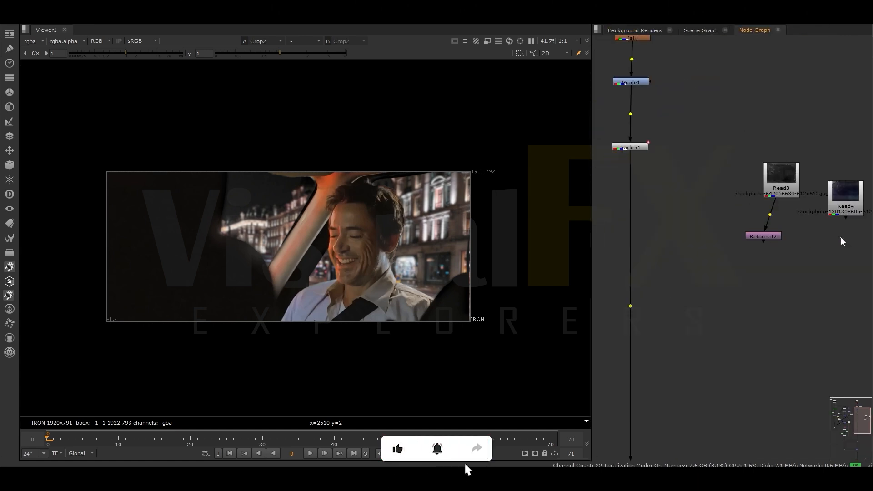
pyautogui.moveTo(831, 241); pyautogui.dragTo(841, 240)
pyautogui.moveTo(773, 186); pyautogui.dragTo(760, 177)
pyautogui.moveTo(764, 237); pyautogui.dragTo(744, 235)
pyautogui.moveTo(774, 182); pyautogui.dragTo(767, 180)
pyautogui.scroll(-3, 698, 196)
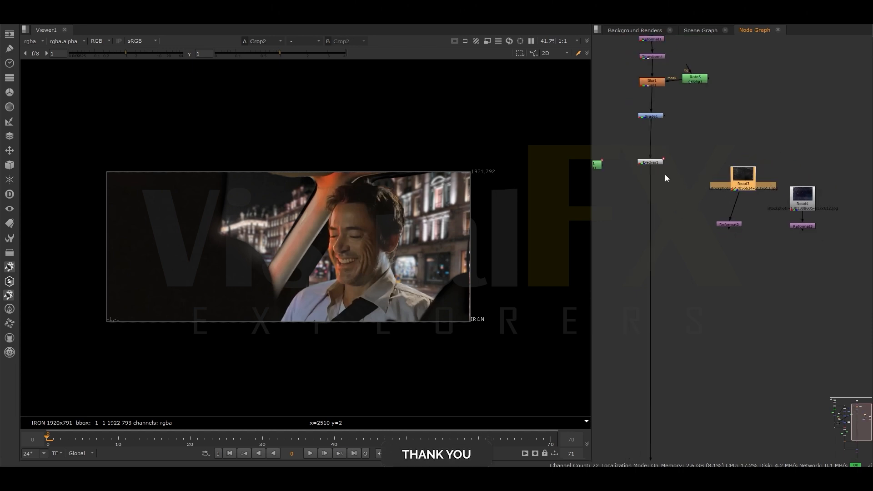
# - Insert an over Merge between Grade1 and Tracker1, feed Reformat2 into its A input and view the final composite
pyautogui.moveTo(656, 165); pyautogui.dragTo(656, 225)
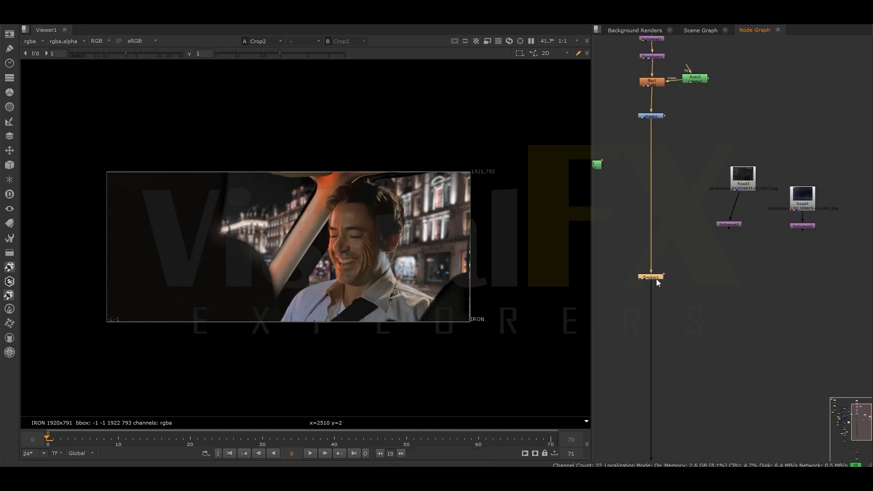
pyautogui.click(633, 233)
pyautogui.press('m')
pyautogui.moveTo(633, 233); pyautogui.dragTo(725, 225)
pyautogui.press('1')
pyautogui.scroll(-5, 651, 235)
pyautogui.scroll(4, 658, 355)
pyautogui.click(649, 380)
pyautogui.press('1')
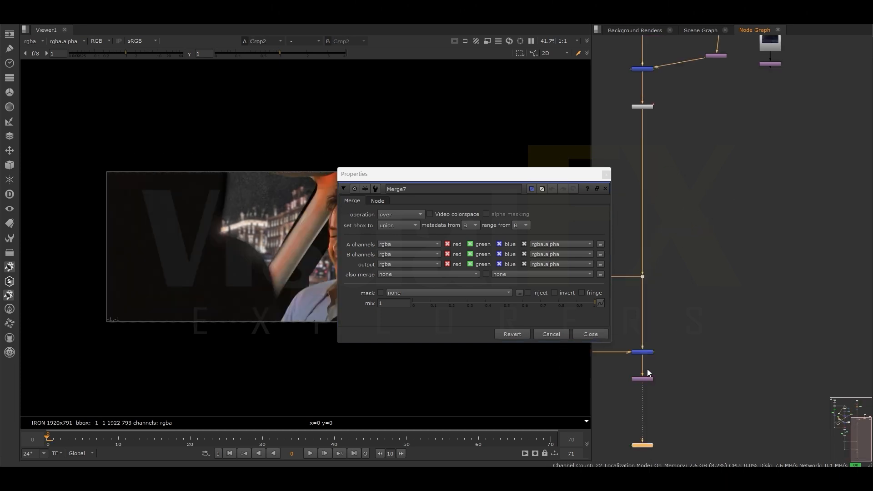
pyautogui.click(607, 174)
pyautogui.scroll(1, 255, 231)
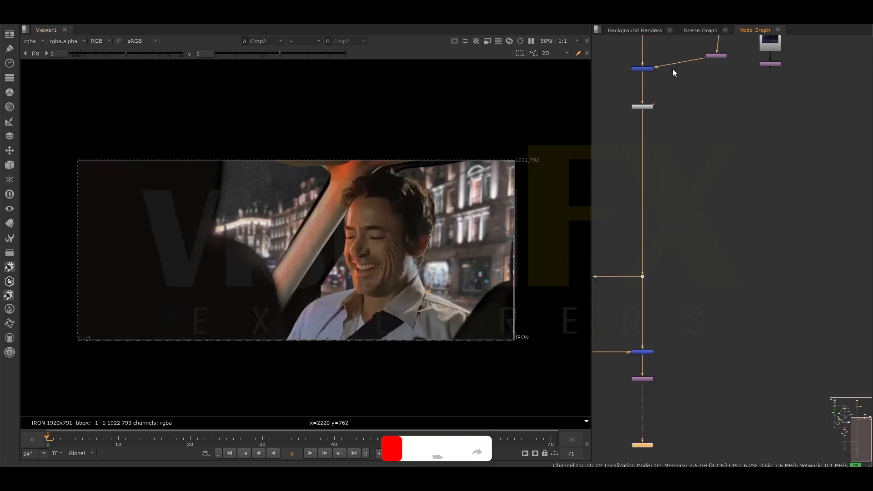
# - Route the Reformat2 connection into Merge7 through a dot and line up the Read3 branch above it
pyautogui.moveTo(678, 80); pyautogui.dragTo(676, 266, button='middle')
pyautogui.click(696, 236)
pyautogui.moveTo(704, 211); pyautogui.dragTo(703, 196)
pyautogui.moveTo(699, 237); pyautogui.dragTo(702, 263)
pyautogui.moveTo(686, 172); pyautogui.dragTo(706, 216)
# - Insert a Merge under Reformat2 and connect a new Roto to its A input
pyautogui.scroll(3, 707, 221)
pyautogui.click(706, 219)
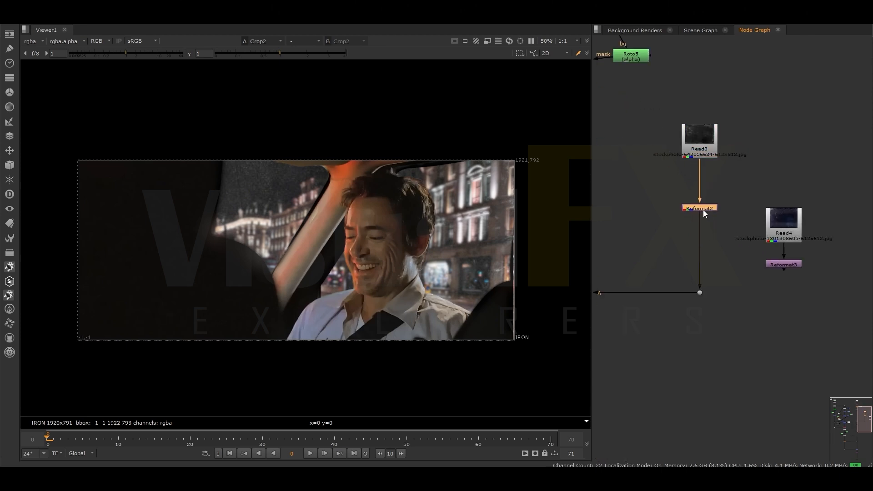
pyautogui.press('m')
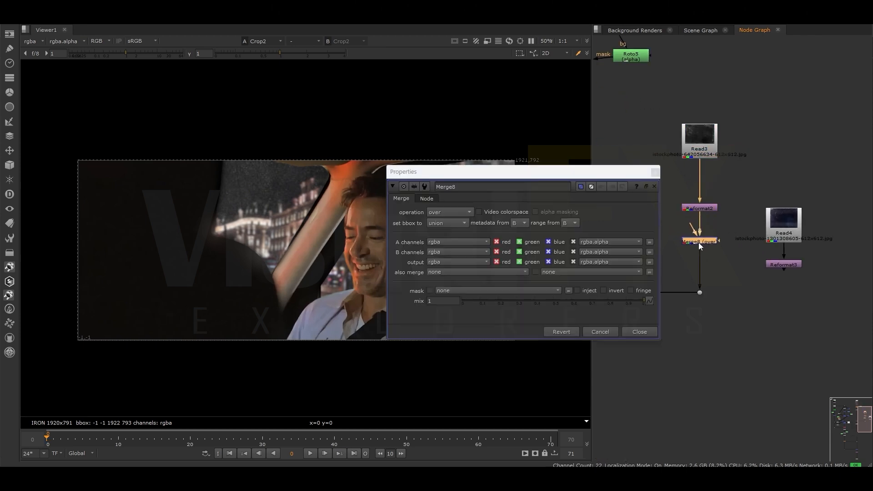
pyautogui.moveTo(699, 243); pyautogui.dragTo(738, 234, button='middle')
pyautogui.click(694, 204)
pyautogui.press('o')
pyautogui.moveTo(732, 229); pyautogui.dragTo(698, 207)
# - Draw a closed Bezier in Roto7 around the rear side window, from the dark seat to the car pillar
pyautogui.click(191, 135)
pyautogui.moveTo(318, 146)
pyautogui.mouseDown()
pyautogui.moveTo(336, 151)
pyautogui.moveTo(348, 182)
pyautogui.mouseUp()
pyautogui.click(283, 281)
pyautogui.moveTo(194, 285); pyautogui.dragTo(189, 264)
pyautogui.moveTo(190, 219); pyautogui.dragTo(190, 189)
pyautogui.click(191, 136)
# - Set Merge8's operation to mask and close the open node settings
pyautogui.doubleClick(735, 241)
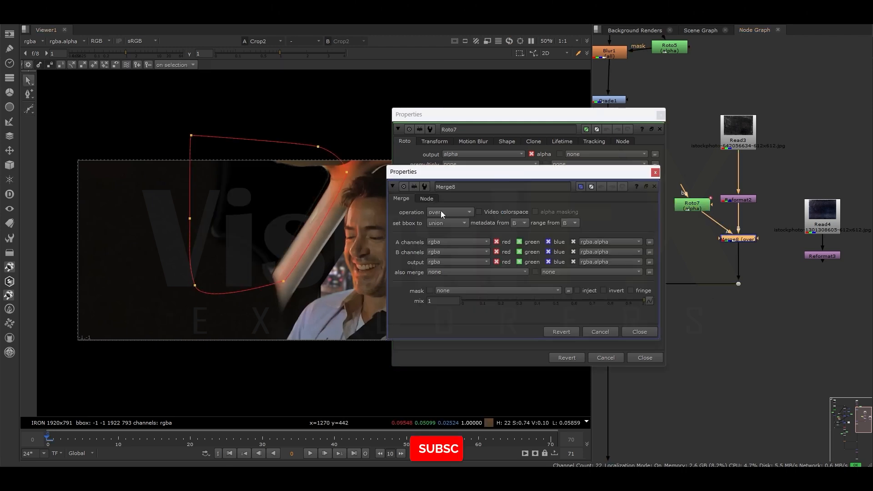
pyautogui.click(441, 213)
pyautogui.click(468, 154)
pyautogui.click(656, 172)
pyautogui.click(661, 115)
pyautogui.doubleClick(739, 240)
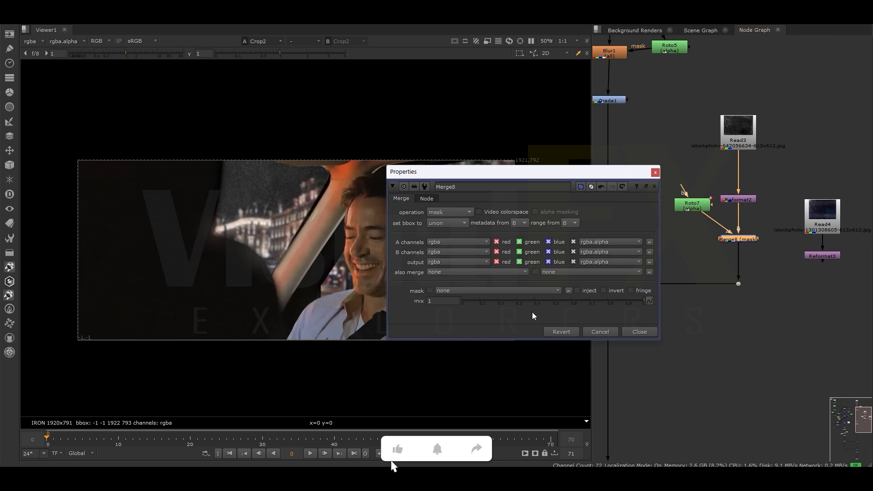
pyautogui.click(655, 172)
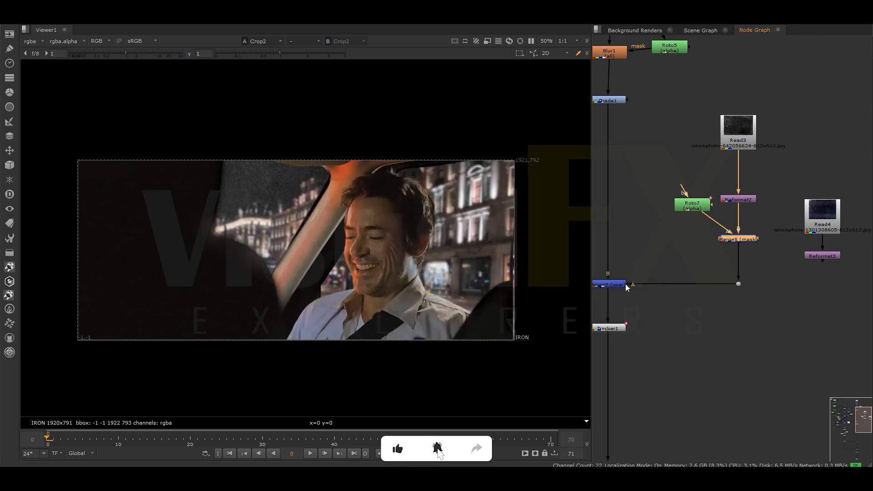
# - Set Merge7's mix to about 0.805 to soften the texture over the background
pyautogui.doubleClick(623, 285)
pyautogui.moveTo(503, 303); pyautogui.dragTo(600, 305)
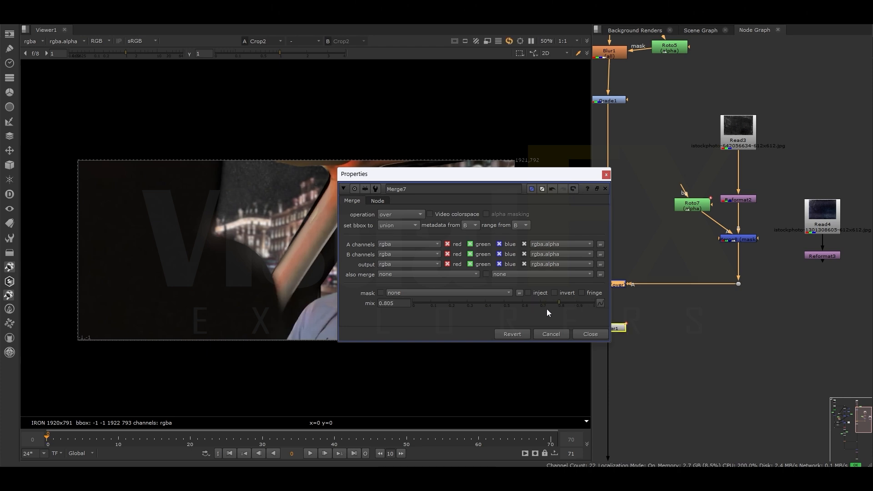
pyautogui.click(606, 174)
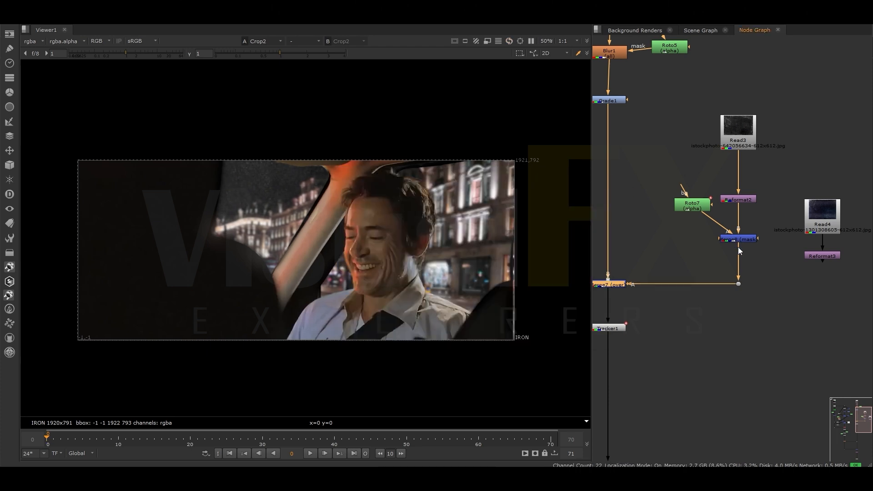
# - Space out the Roto7 and Merge8 nodes and add a Grade after Merge8 with lift 0.05
pyautogui.moveTo(692, 204); pyautogui.dragTo(677, 198)
pyautogui.scroll(2, 725, 212)
pyautogui.moveTo(715, 265); pyautogui.dragTo(773, 271, button='middle')
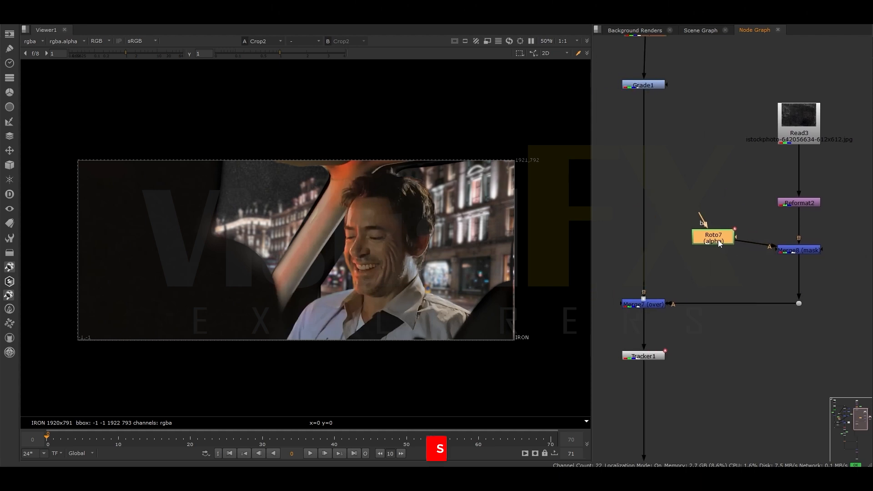
pyautogui.scroll(2, 788, 278)
pyautogui.click(788, 279)
pyautogui.press('g')
pyautogui.moveTo(788, 278); pyautogui.dragTo(801, 282)
pyautogui.moveTo(637, 277); pyautogui.dragTo(643, 274)
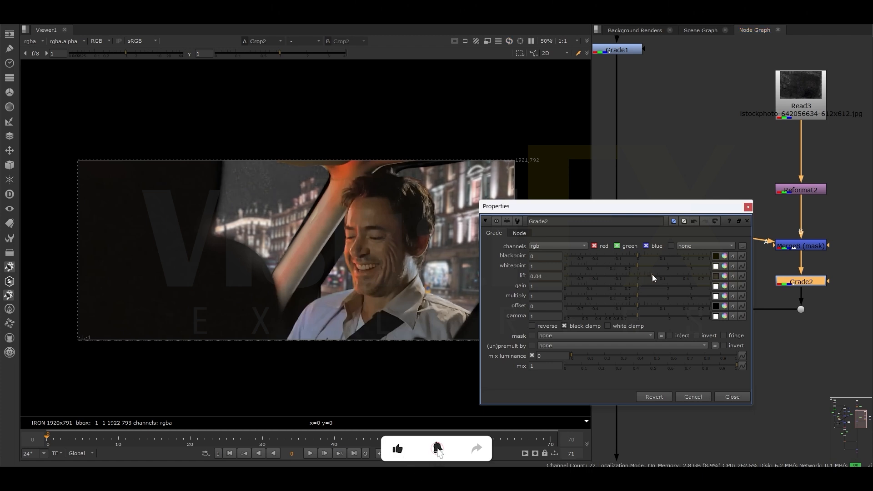
pyautogui.click(748, 207)
# - Mask Grade2 with a new Merge that takes Roto7 as B and a new Roto as A
pyautogui.moveTo(828, 281); pyautogui.dragTo(678, 218)
pyautogui.click(794, 281)
pyautogui.click(730, 263)
pyautogui.press('m')
pyautogui.click(738, 186)
pyautogui.moveTo(731, 263); pyautogui.dragTo(738, 198)
pyautogui.press('o')
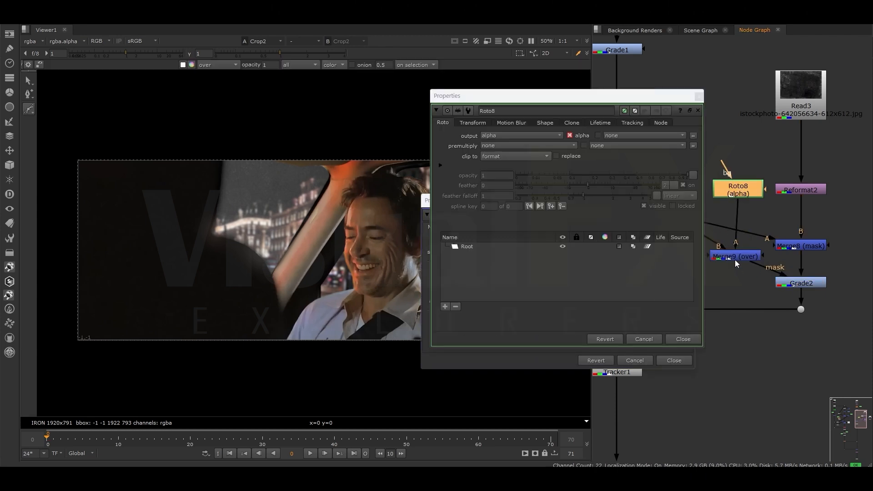
# - Set Merge9's operation to stencil and close its settings
pyautogui.doubleClick(736, 256)
pyautogui.click(484, 241)
pyautogui.click(478, 296)
pyautogui.click(691, 201)
# - Draw a Bezier in Roto8 over the inner area of the rear side window and adjust its lower points
pyautogui.click(734, 187)
pyautogui.moveTo(211, 136); pyautogui.dragTo(206, 150)
pyautogui.moveTo(201, 204); pyautogui.dragTo(237, 229)
pyautogui.moveTo(268, 212); pyautogui.dragTo(278, 195)
pyautogui.moveTo(297, 150); pyautogui.dragTo(266, 142)
pyautogui.click(211, 136)
pyautogui.moveTo(221, 239); pyautogui.dragTo(213, 266)
pyautogui.moveTo(223, 211); pyautogui.dragTo(208, 205)
pyautogui.moveTo(288, 225); pyautogui.dragTo(285, 246)
pyautogui.click(699, 110)
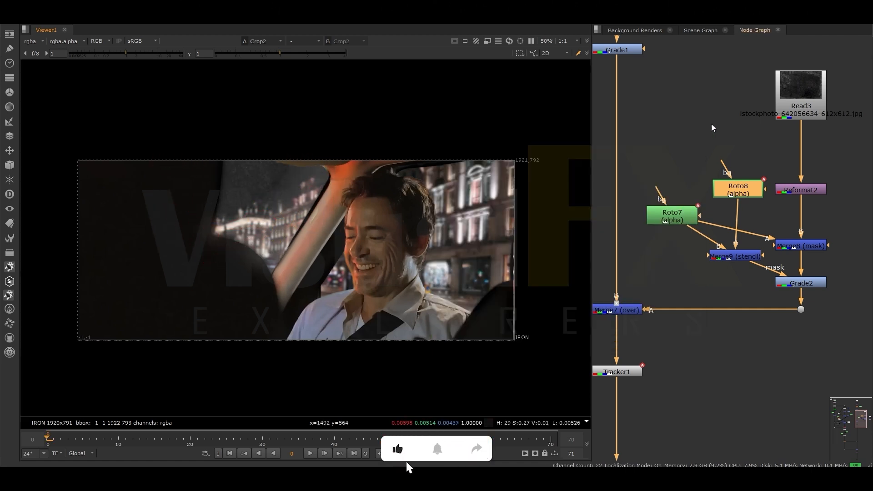
# - Insert a Blur between Roto8 and Merge9 and increase its size to soften the stencil
pyautogui.moveTo(733, 189); pyautogui.dragTo(730, 169)
pyautogui.press('b')
pyautogui.click(555, 200)
pyautogui.moveTo(555, 199); pyautogui.dragTo(577, 199)
pyautogui.click(682, 162)
# - Readjust Grade2's lift around 0.13 to brighten the texture along the window edges
pyautogui.click(795, 283)
pyautogui.doubleClick(795, 283)
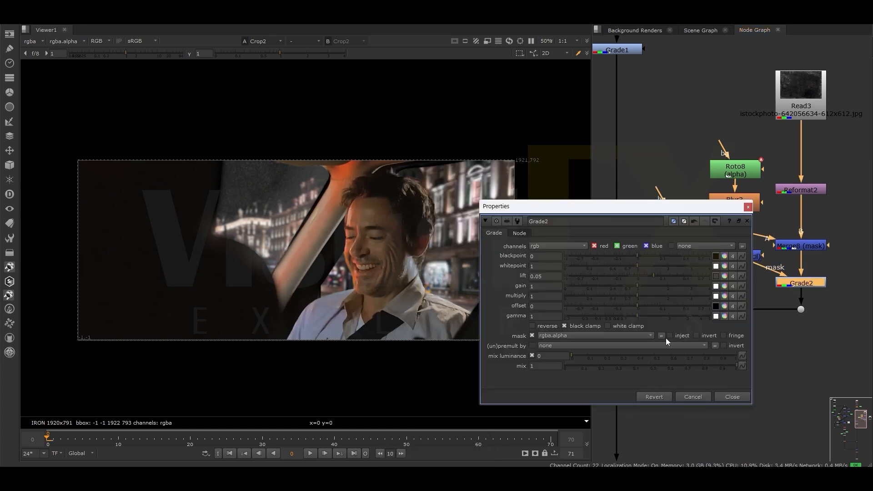
pyautogui.moveTo(660, 277); pyautogui.dragTo(664, 276)
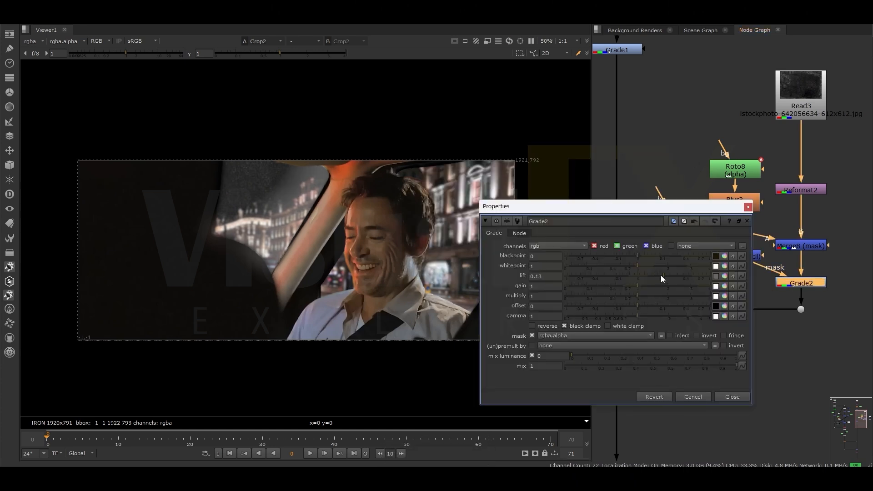
pyautogui.moveTo(660, 275); pyautogui.dragTo(661, 276)
pyautogui.click(747, 207)
pyautogui.doubleClick(795, 284)
pyautogui.click(747, 208)
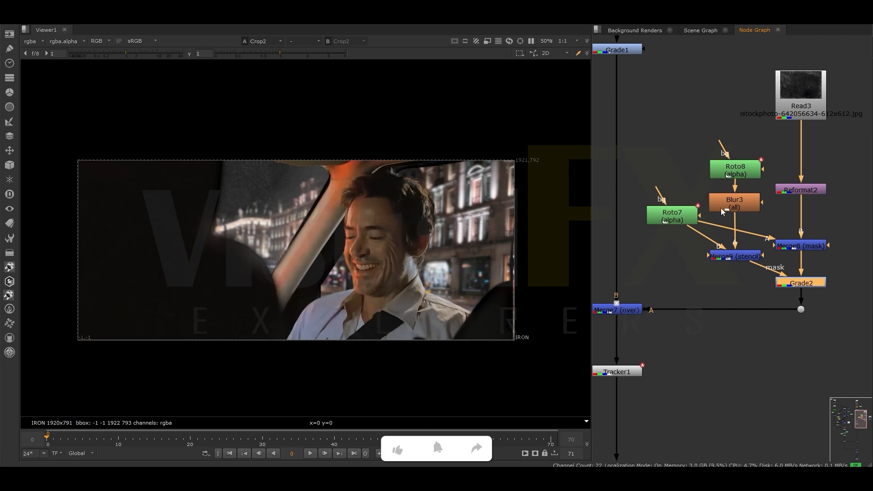
# - Insert a second over Merge below Merge7 and feed Reformat2 into its A input through a dot
pyautogui.scroll(-4, 717, 250)
pyautogui.moveTo(667, 314); pyautogui.dragTo(797, 187)
pyautogui.scroll(2, 675, 298)
pyautogui.click(667, 271)
pyautogui.press('m')
pyautogui.keyDown('ctrl'); pyautogui.moveTo(729, 270); pyautogui.dragTo(855, 352); pyautogui.keyUp('ctrl')
pyautogui.moveTo(827, 333); pyautogui.dragTo(752, 346, button='middle')
pyautogui.moveTo(781, 366); pyautogui.dragTo(794, 375)
# - Add a Grade on the new Reformat2 branch and raise its lift
pyautogui.click(751, 295)
pyautogui.press('g')
pyautogui.moveTo(751, 296); pyautogui.dragTo(759, 293)
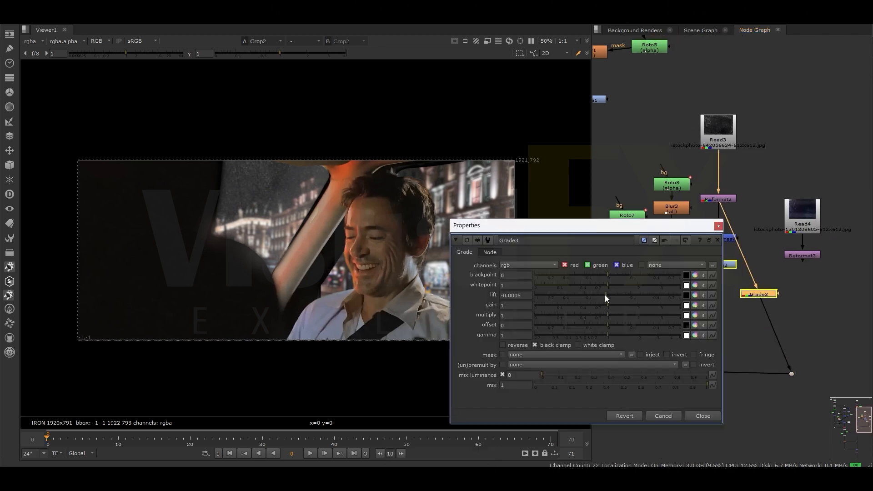
pyautogui.moveTo(607, 295); pyautogui.dragTo(622, 295)
pyautogui.click(720, 224)
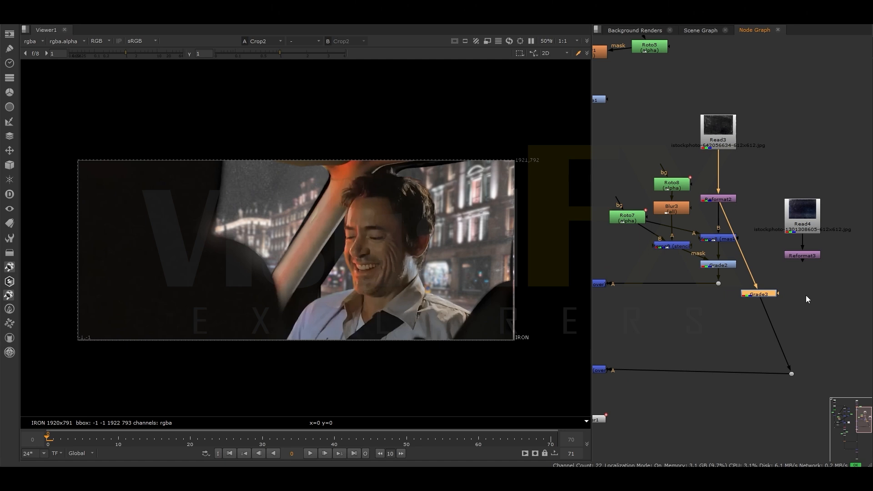
# - Add a Roto connected to Grade3's mask input and open its settings for drawing
pyautogui.click(812, 288)
pyautogui.press('o')
pyautogui.click(781, 199)
pyautogui.doubleClick(812, 290)
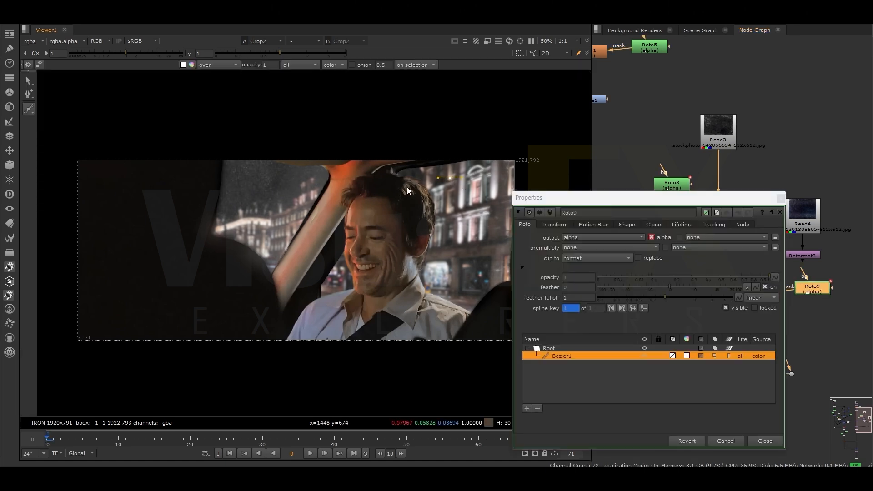
# - Draw a Bezier in Roto9 across the upper part of the man's window and feather its edges
pyautogui.moveTo(490, 143); pyautogui.dragTo(545, 155)
pyautogui.moveTo(534, 165); pyautogui.dragTo(515, 168)
pyautogui.click(450, 178)
pyautogui.moveTo(278, 112); pyautogui.dragTo(548, 334)
pyautogui.press('e')
pyautogui.moveTo(470, 161); pyautogui.dragTo(472, 159)
pyautogui.click(781, 199)
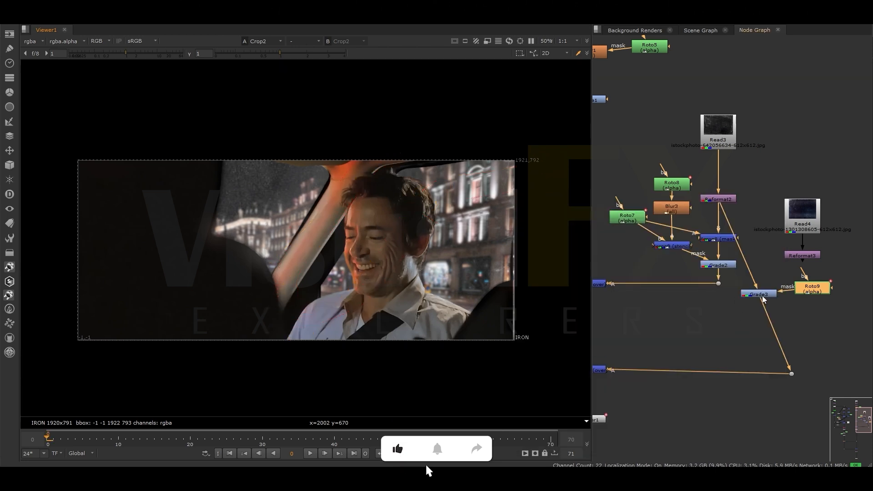
# - Fine-tune Grade3's lift with the Roto9 mask applied
pyautogui.doubleClick(763, 293)
pyautogui.moveTo(628, 296); pyautogui.dragTo(630, 295)
pyautogui.click(719, 226)
# - Reshape the Roto9 Bezier along the car pillar and the window beside the man's head
pyautogui.doubleClick(813, 289)
pyautogui.moveTo(316, 314); pyautogui.dragTo(321, 287)
pyautogui.click(346, 337)
pyautogui.click(457, 182)
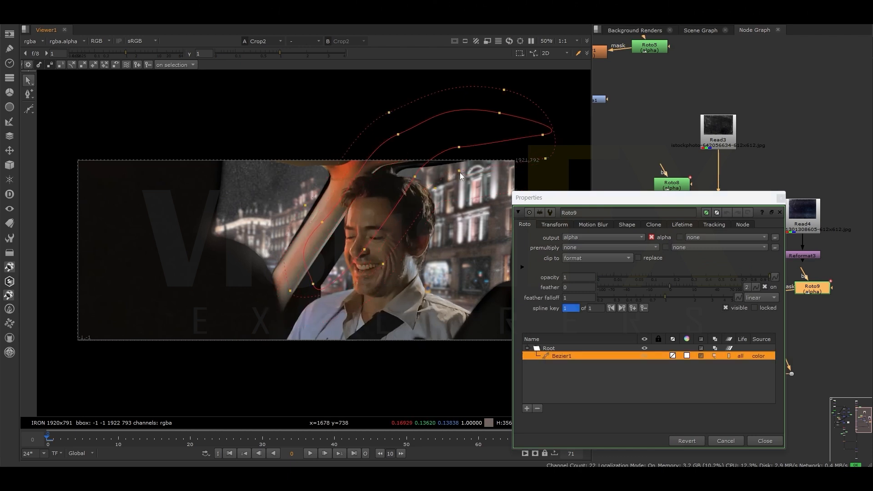
pyautogui.click(780, 197)
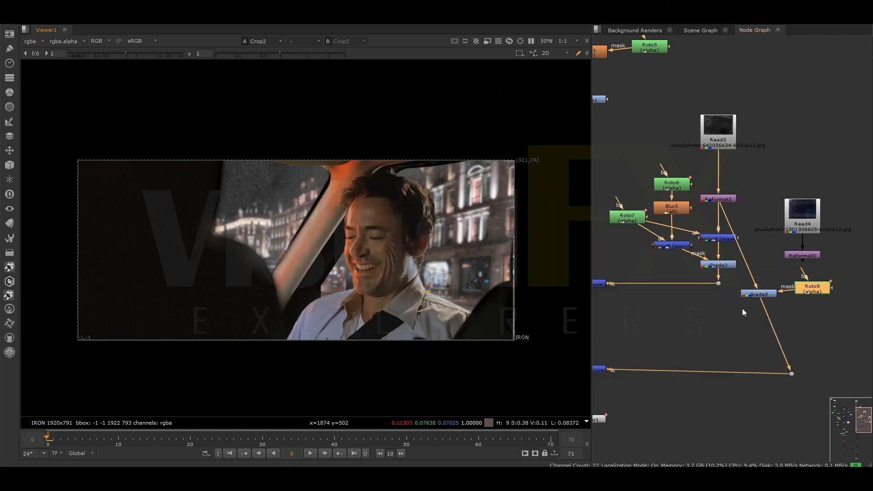
# - Insert a Merge between the Grade3 branch's dot and Merge10 and connect a new Roto to it
pyautogui.press('f')
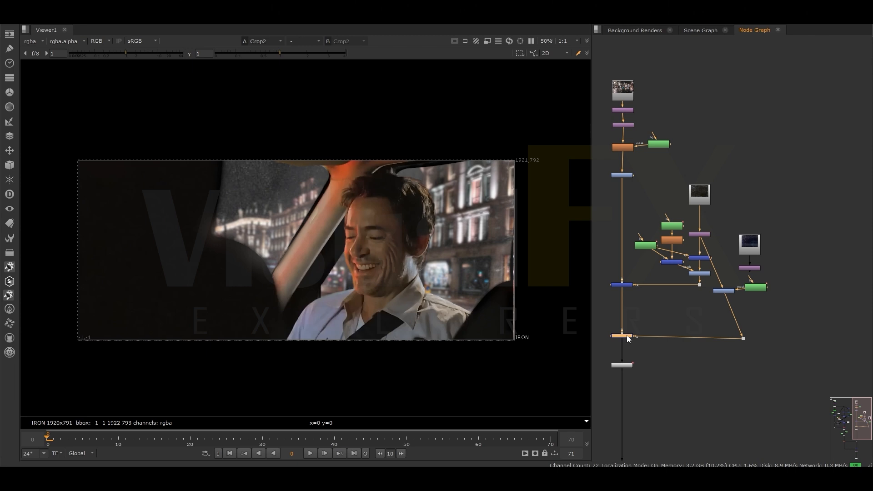
pyautogui.scroll(1, 719, 320)
pyautogui.click(672, 331)
pyautogui.press('m')
pyautogui.moveTo(671, 331); pyautogui.dragTo(675, 339)
pyautogui.click(679, 314)
pyautogui.press('o')
# - Draw a closed Bezier in Roto10 around the man and his window, extending past the frame edges
pyautogui.click(455, 150)
pyautogui.click(376, 174)
pyautogui.click(323, 235)
pyautogui.click(281, 294)
pyautogui.scroll(-2, 277, 332)
pyautogui.click(370, 293)
pyautogui.click(276, 218)
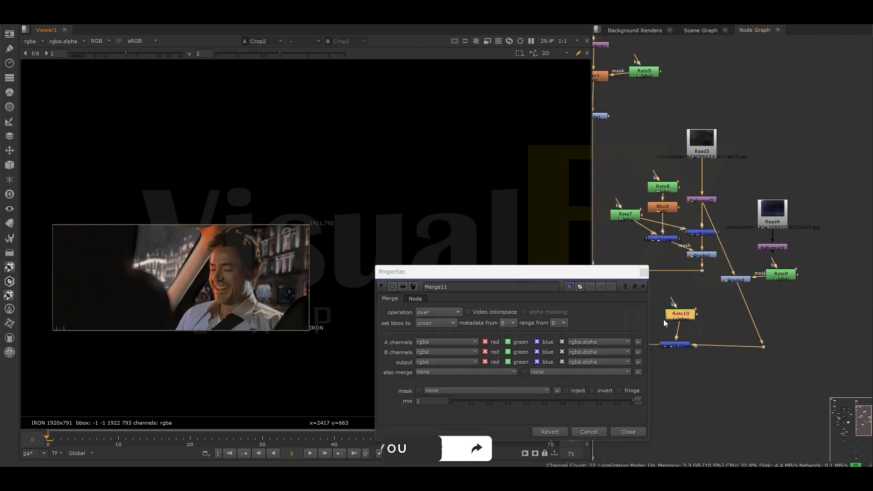
# - Set Merge11's operation to mask so Roto10 limits the second texture
pyautogui.scroll(2, 665, 320)
pyautogui.click(439, 312)
pyautogui.click(439, 249)
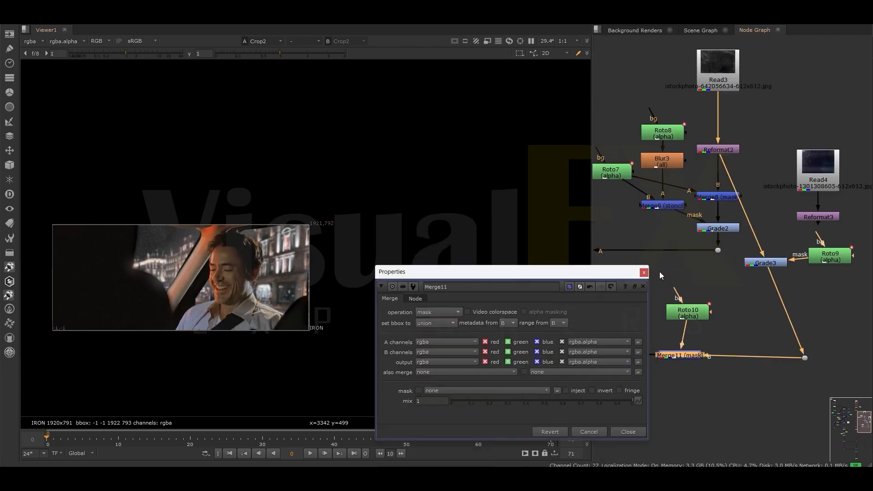
# - Set the mix of Merge10, which lays the second dirt texture over the main composite, to 0.705
pyautogui.click(644, 272)
pyautogui.scroll(2, 650, 370)
pyautogui.moveTo(651, 369); pyautogui.dragTo(782, 361, button='middle')
pyautogui.click(662, 343)
pyautogui.press('f')
pyautogui.scroll(-2, 657, 340)
pyautogui.scroll(2, 711, 296)
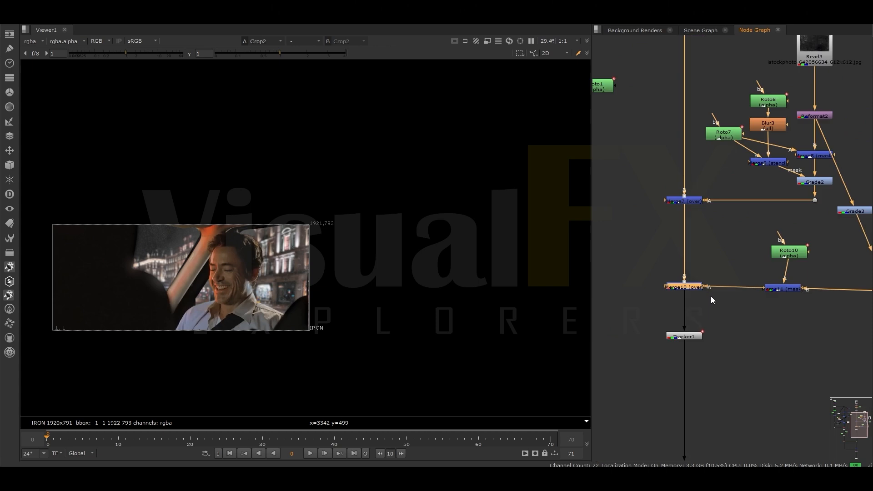
pyautogui.doubleClick(692, 290)
pyautogui.moveTo(642, 355); pyautogui.dragTo(610, 355)
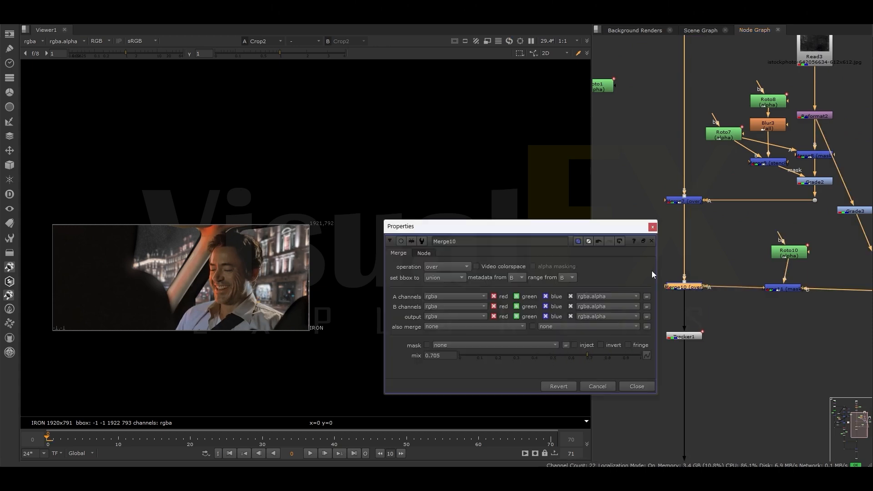
pyautogui.click(654, 227)
pyautogui.scroll(-1, 343, 234)
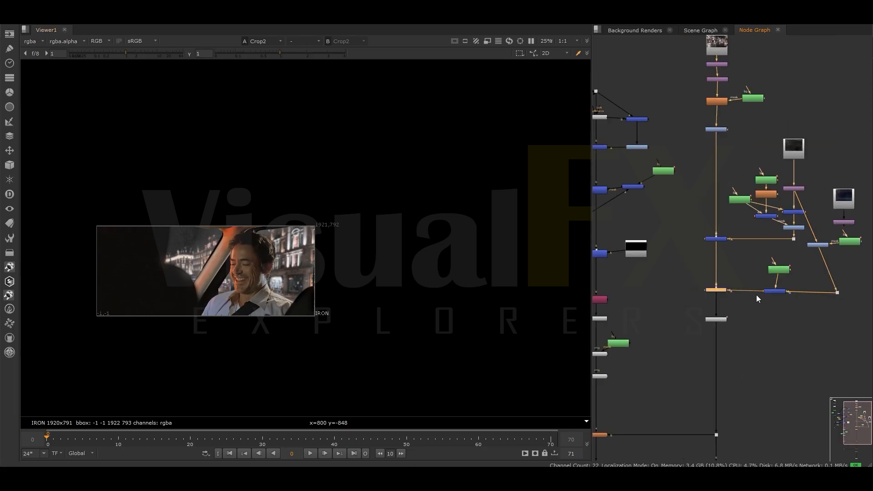